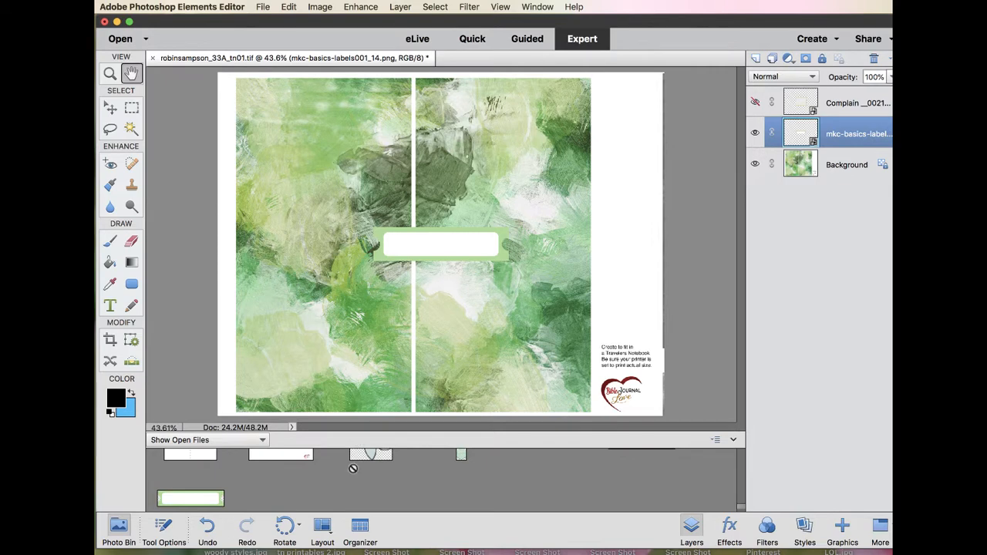
- Add the white grid card and the blue patterned rounded card to the two-page spread
scroll(355, 467, "up", 3)
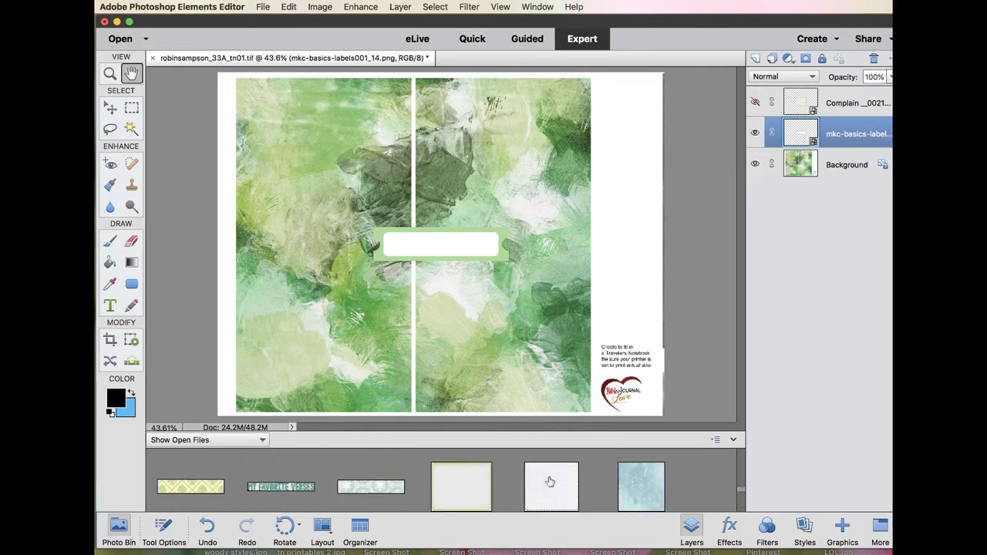
left_click_drag(550, 482, 485, 222)
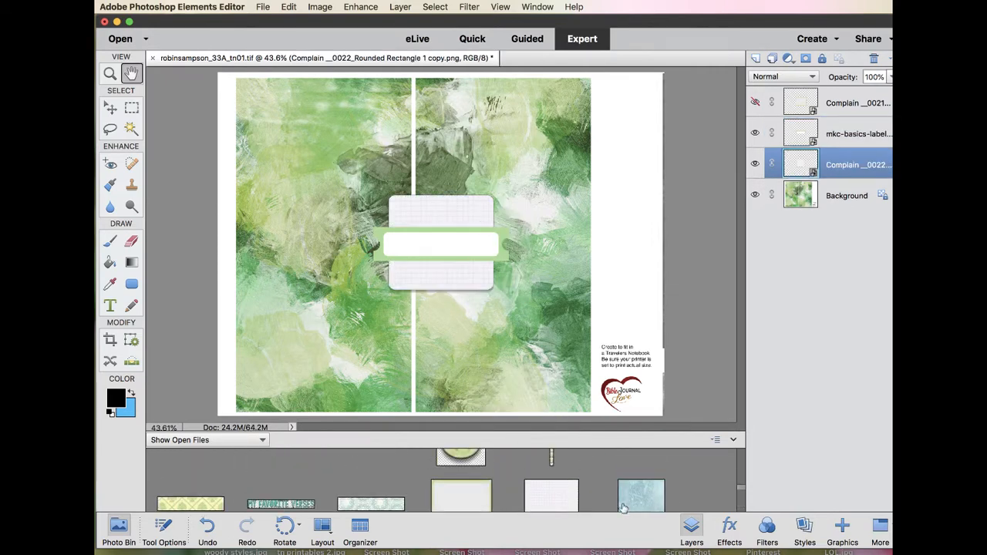
left_click_drag(650, 492, 448, 208)
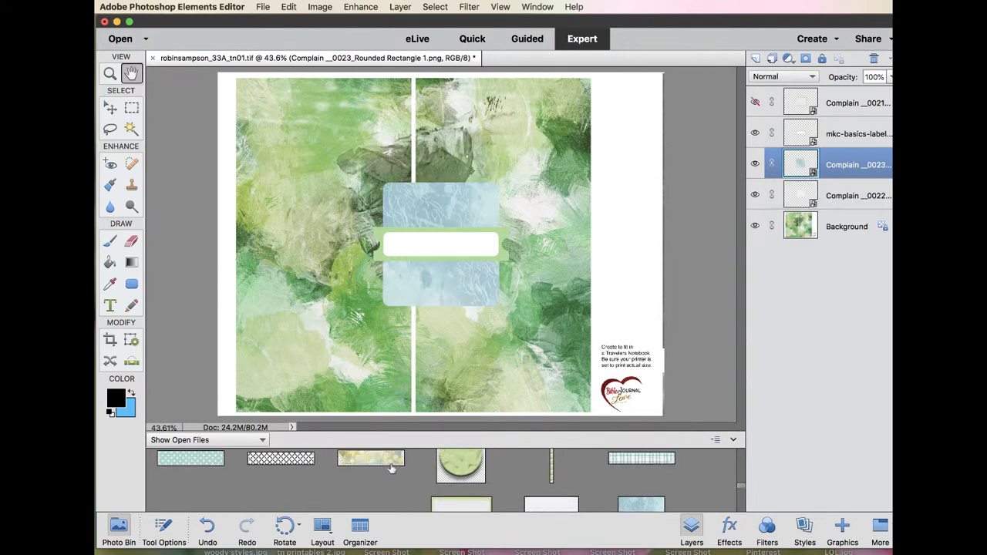
- Add the light blue round button and the FAVORITE STORY, MAIN STORIES and AT A GLANCE titles to the spread
scroll(390, 471, "down", 5)
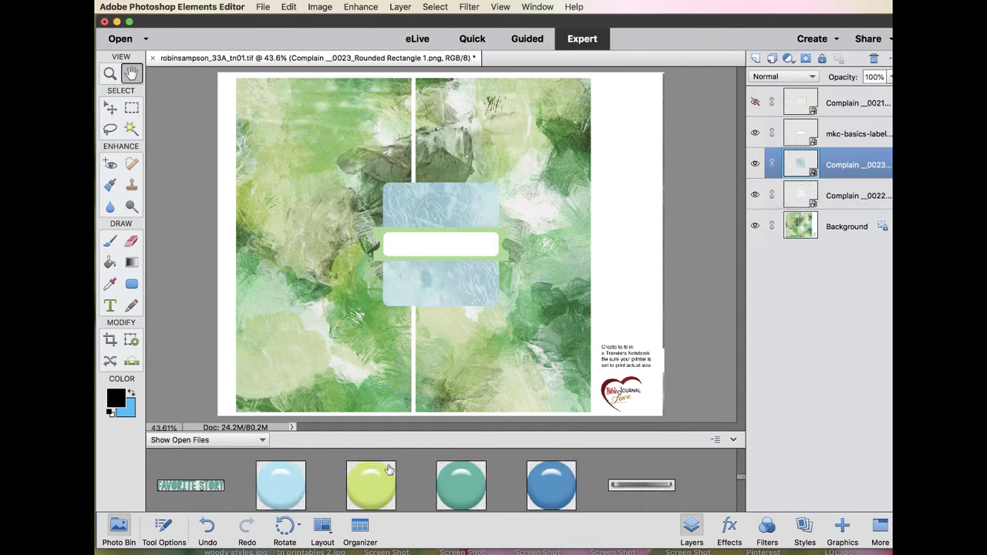
left_click_drag(276, 484, 298, 189)
left_click_drag(191, 503, 376, 249)
left_click_drag(476, 463, 477, 248)
left_click_drag(548, 466, 466, 213)
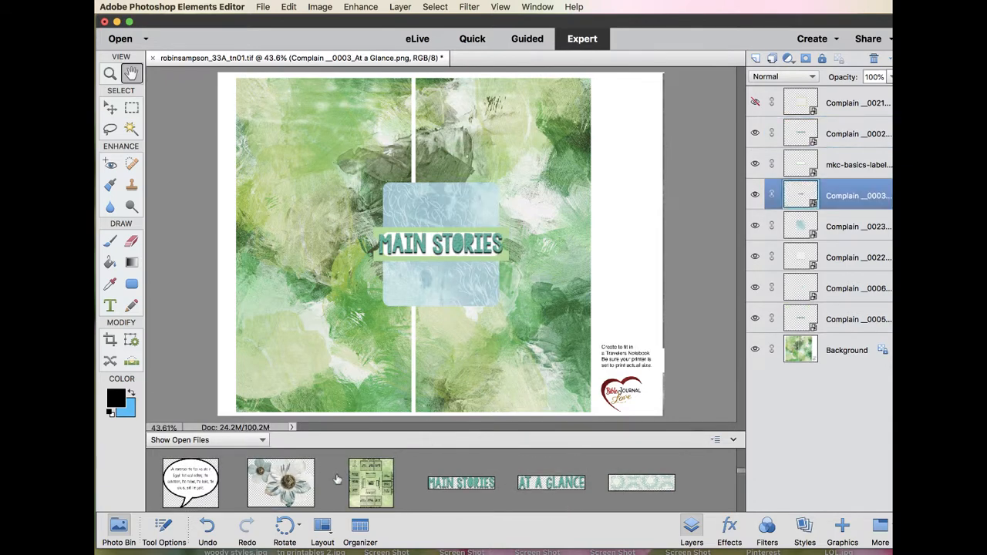
- Add the flower cluster and the beige grid tag to the spread above the Background layer
left_click_drag(281, 483, 362, 231)
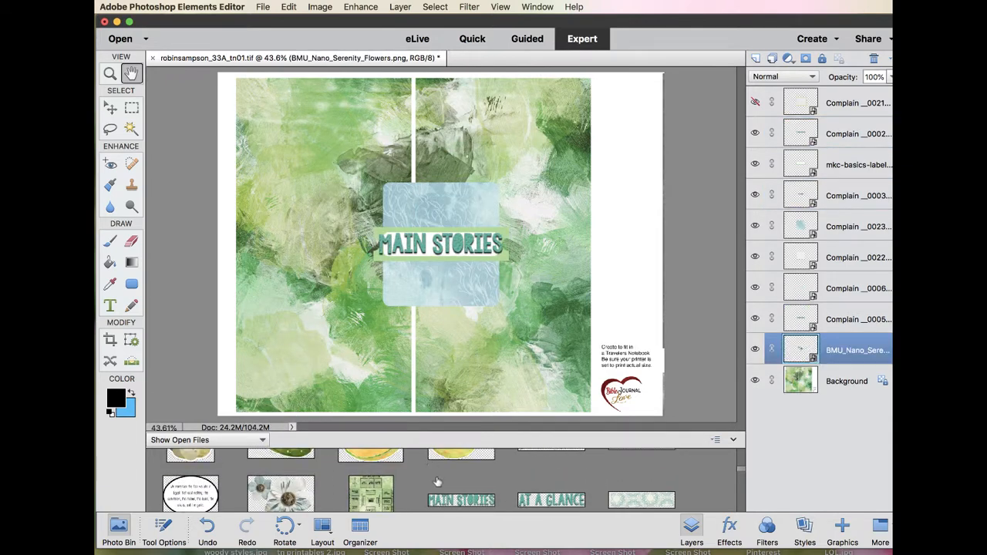
scroll(436, 482, "up", 2)
scroll(436, 482, "up", 5)
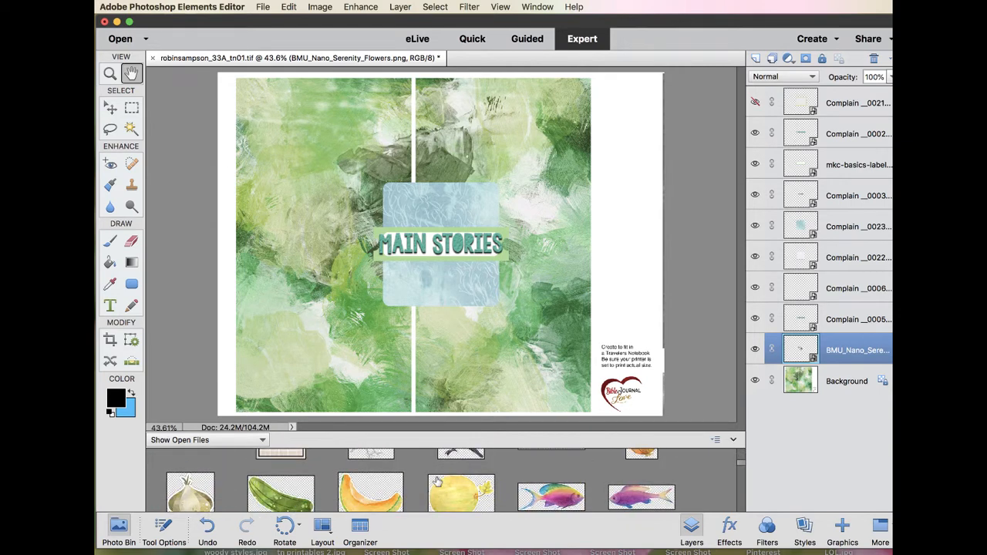
scroll(436, 482, "down", 1)
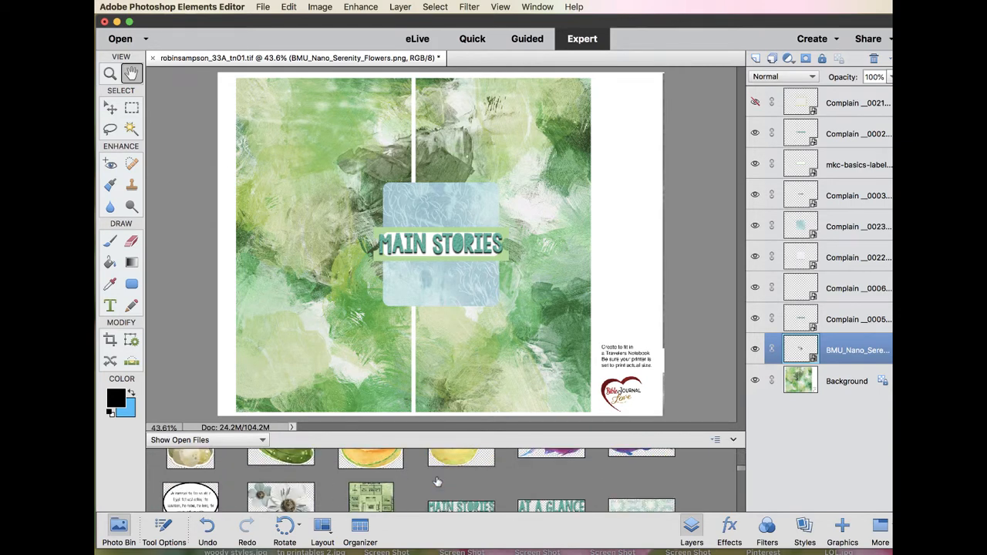
scroll(436, 482, "down", 4)
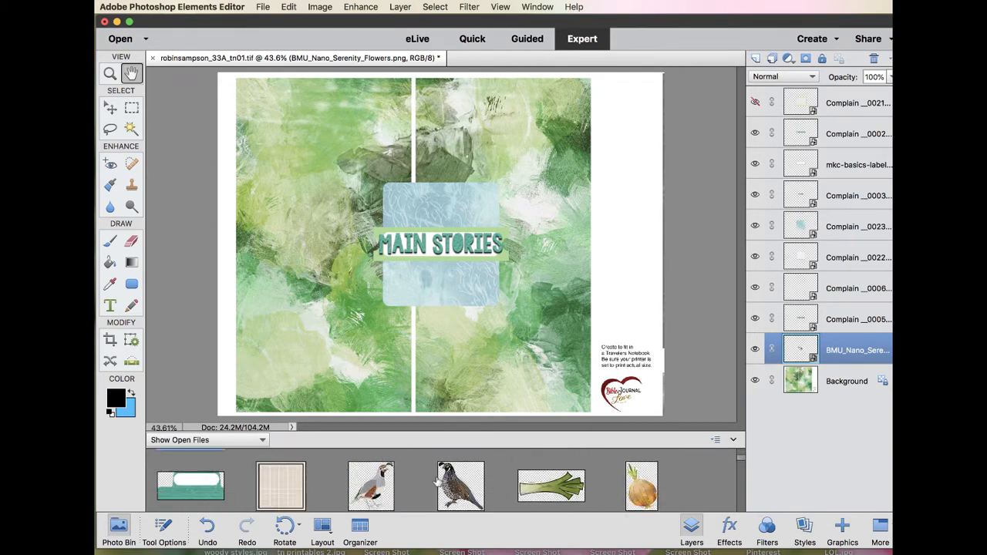
scroll(436, 481, "down", 1)
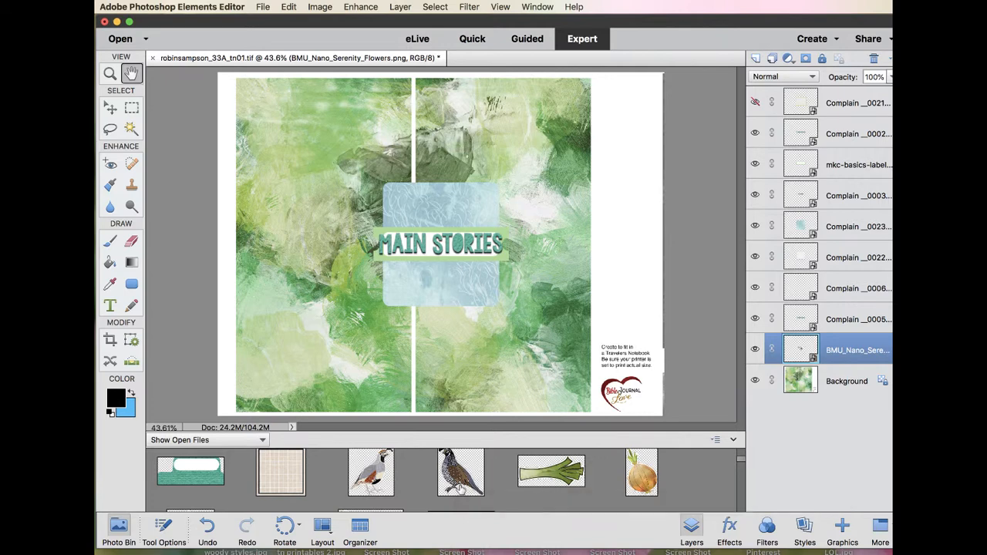
left_click_drag(285, 455, 311, 197)
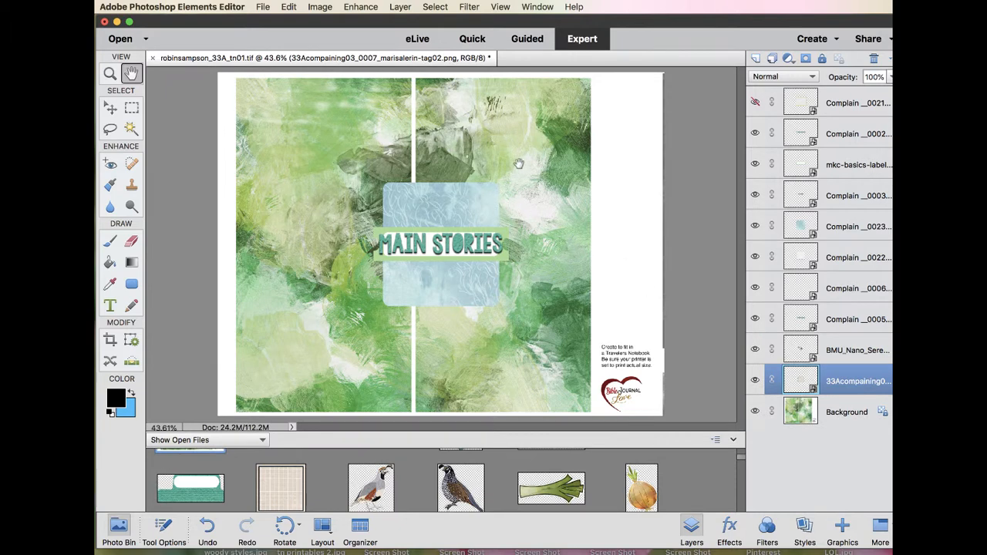
- Move the blue card to the upper right page and the white grid card to the upper left page
left_click(113, 109)
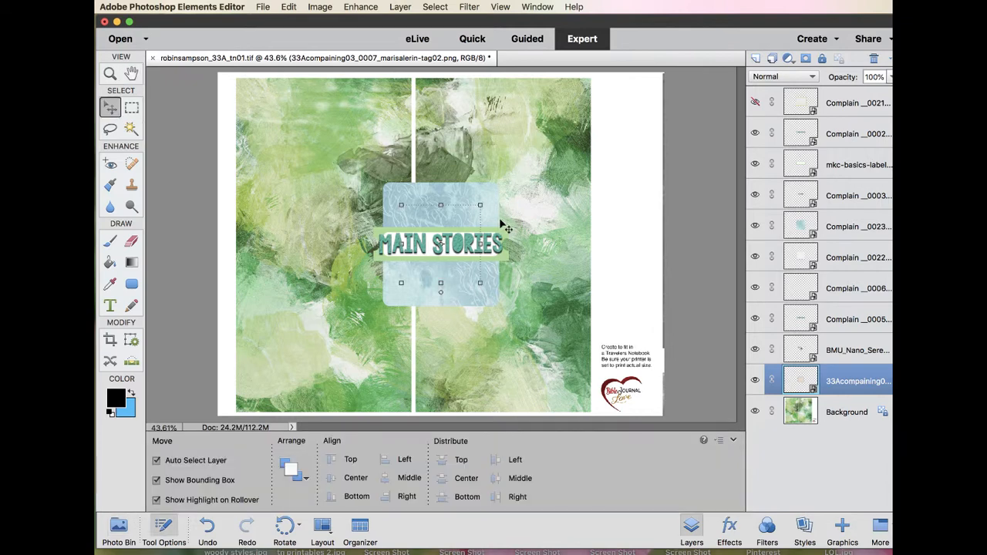
left_click_drag(486, 192, 561, 135)
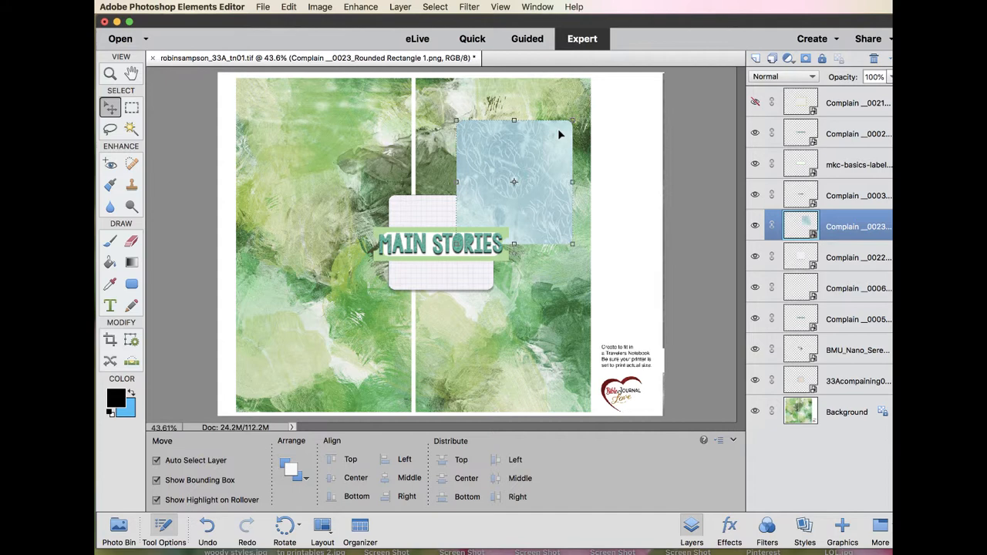
left_click(514, 322)
left_click_drag(488, 283, 360, 200)
- Move the beige grid tag below the white card on the left page and stretch it wider and taller
left_click_drag(464, 280, 301, 320)
left_click_drag(332, 267, 367, 286)
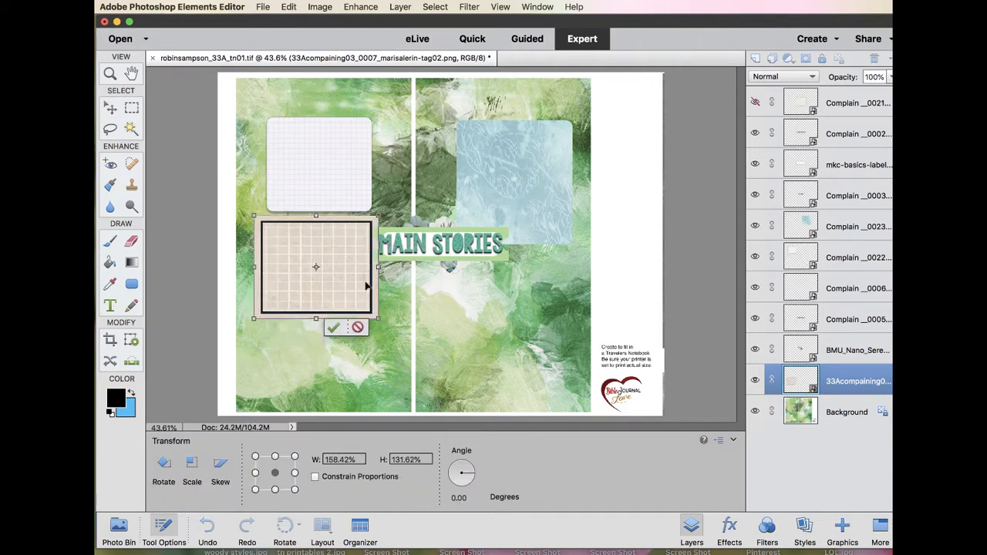
left_click_drag(316, 318, 315, 343)
left_click_drag(378, 279, 396, 279)
key("Return")
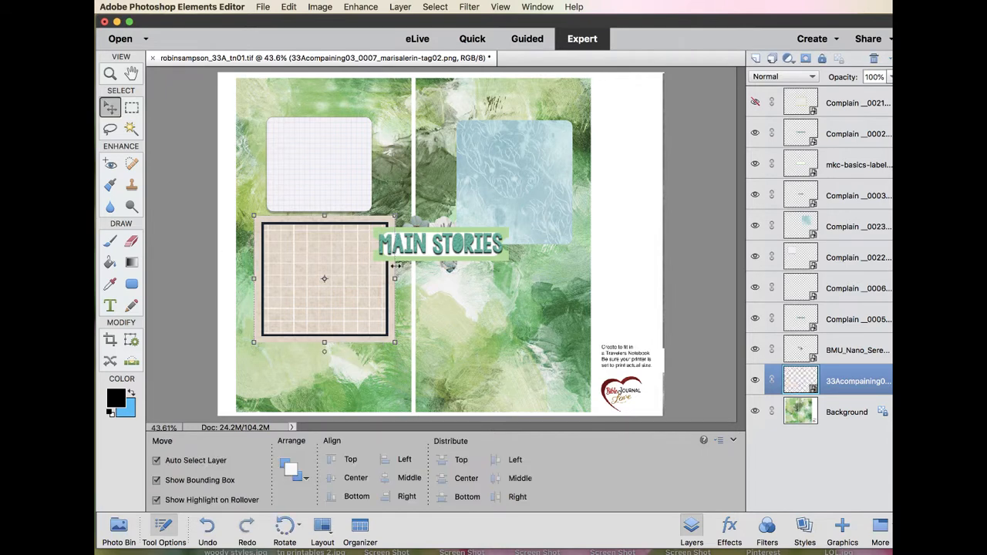
- Move the white grid card down onto the beige tag so it sits inside the dark frame
left_click(348, 155)
left_click_drag(348, 155, 348, 257)
left_click(466, 320)
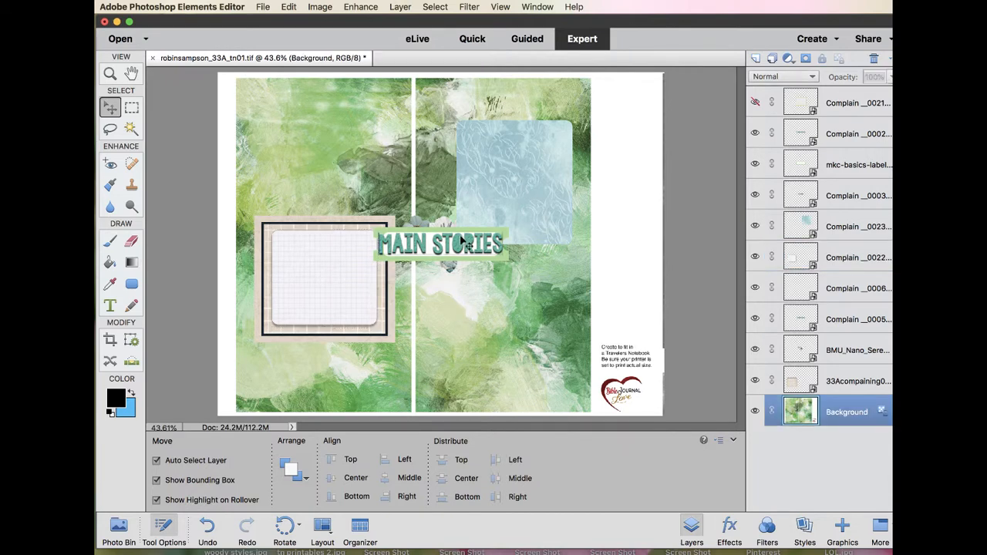
- Add another copy of the AT A GLANCE title to the spread from the open files
left_click(461, 244)
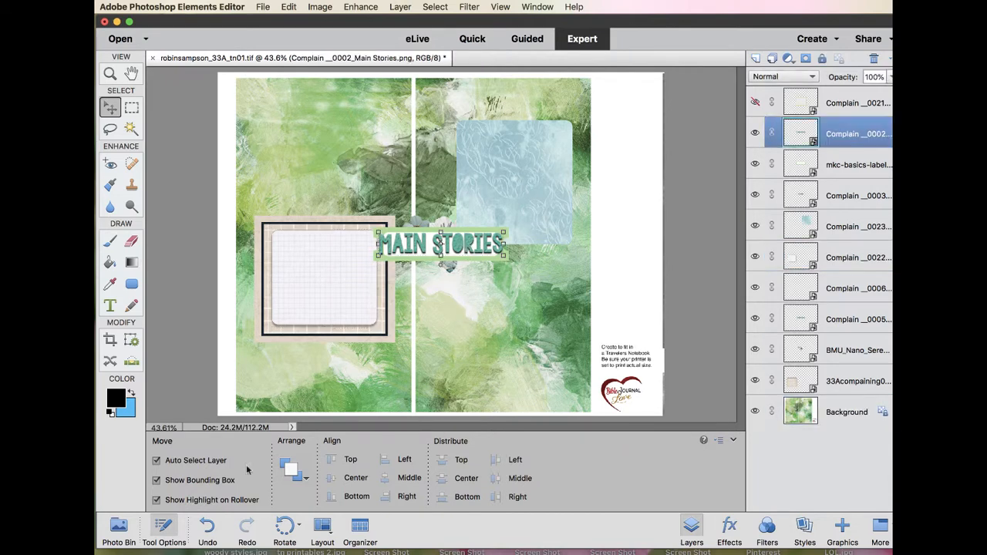
left_click(120, 539)
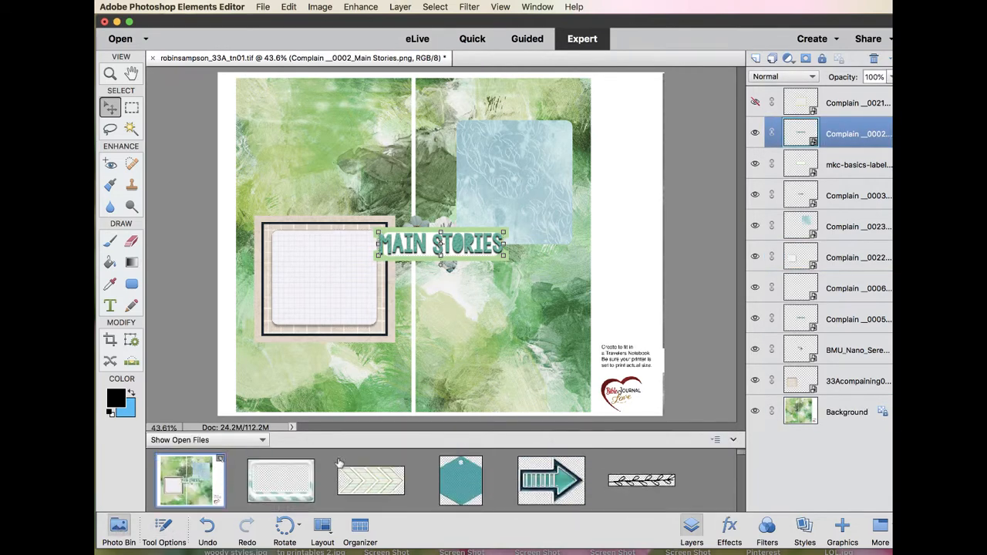
scroll(340, 463, "down", 6)
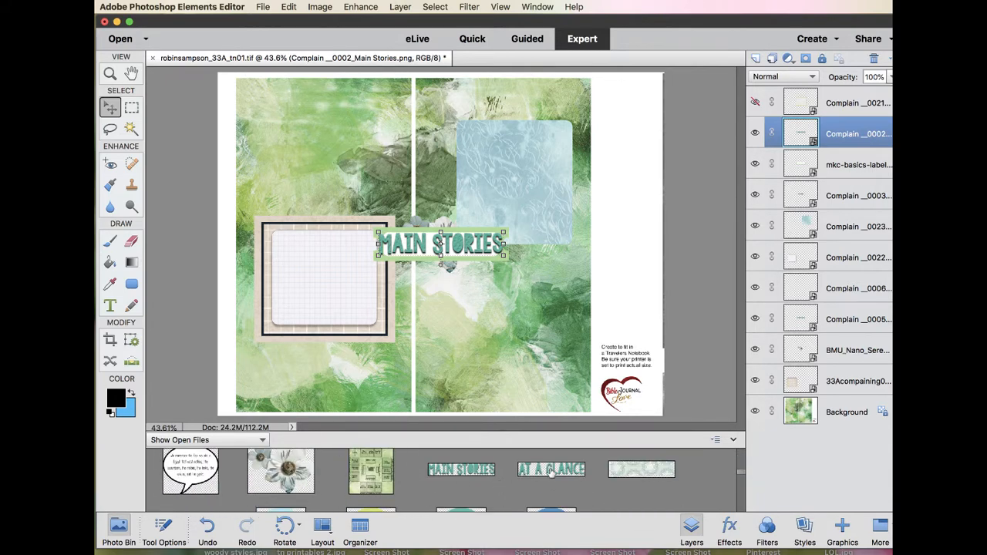
left_click_drag(551, 472, 516, 317)
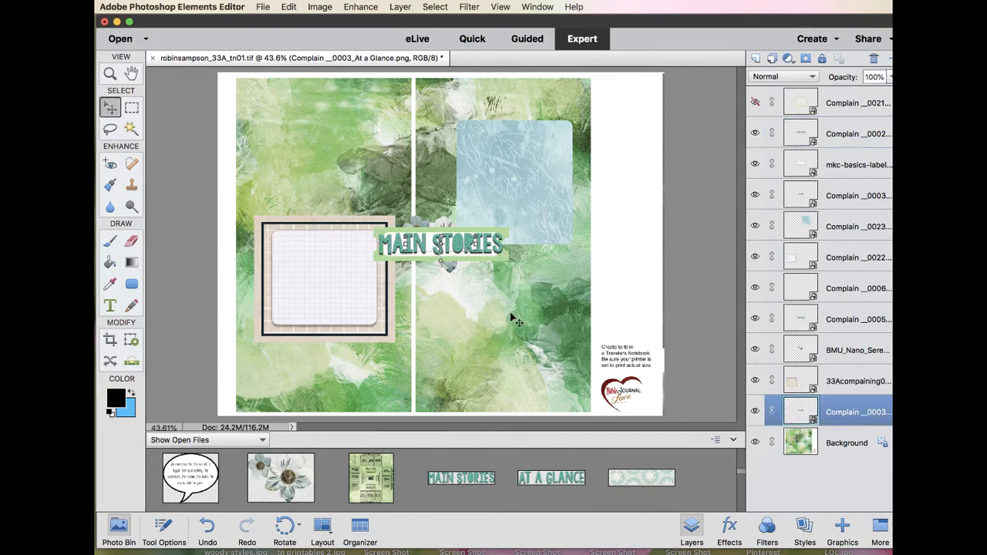
- Place the teal EXODUS title near the top of the spread
scroll(426, 456, "down", 1)
scroll(426, 456, "down", 4)
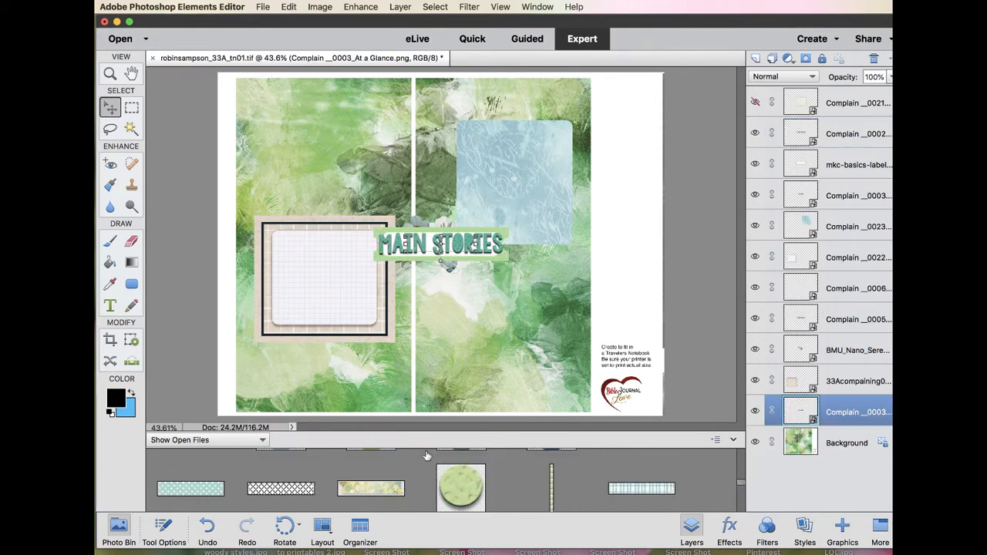
scroll(426, 457, "down", 2)
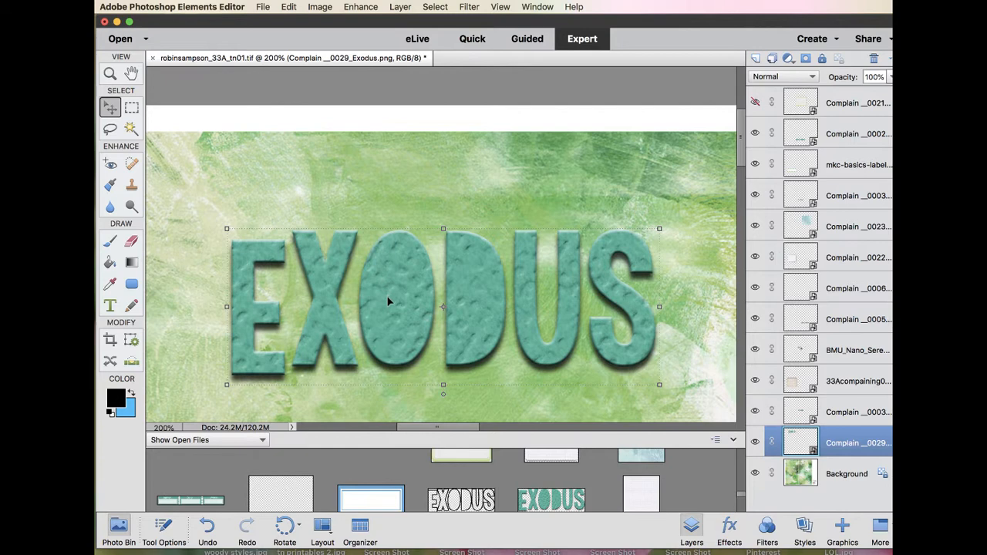
- Load the EXODUS lettering as a selection and add a new empty layer above it
left_click(803, 441, "super")
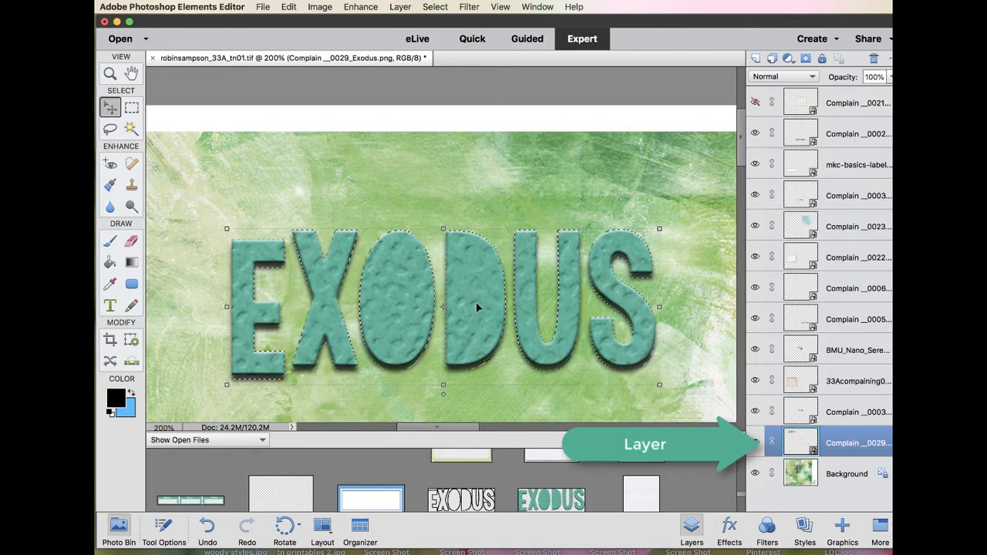
left_click(756, 59)
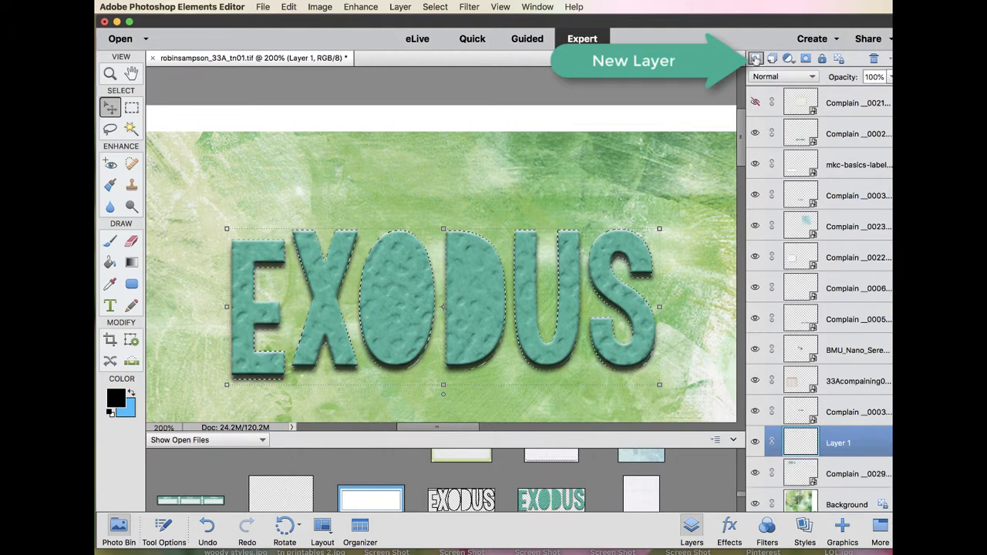
- Start a stroke outline on the EXODUS selection and set its width to 4 px
left_click(287, 7)
left_click(287, 7)
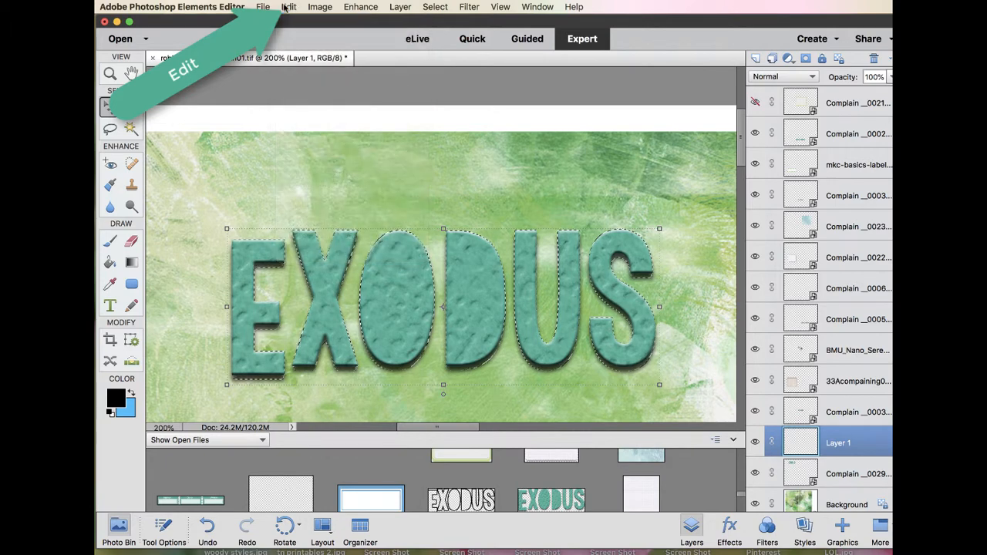
left_click(287, 7)
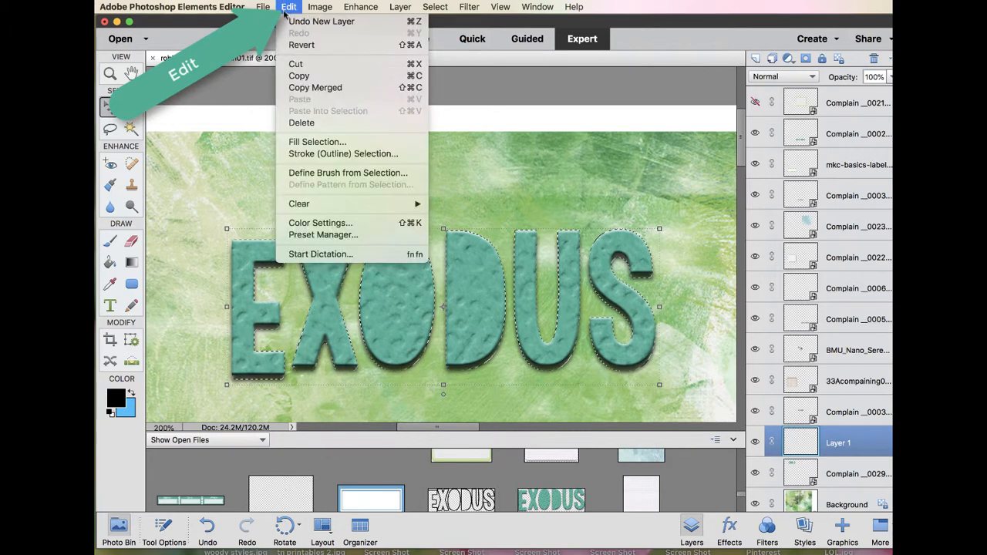
left_click(291, 153)
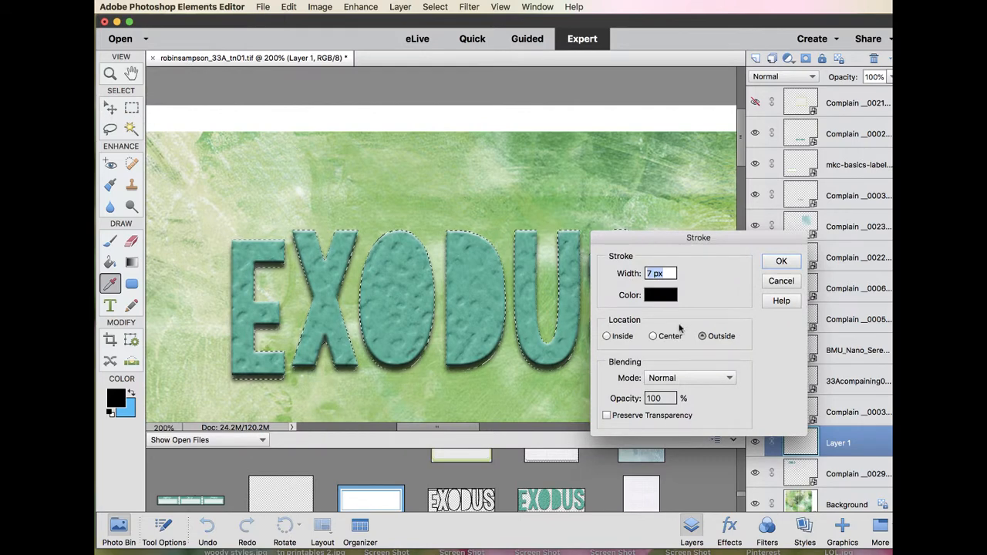
type("4")
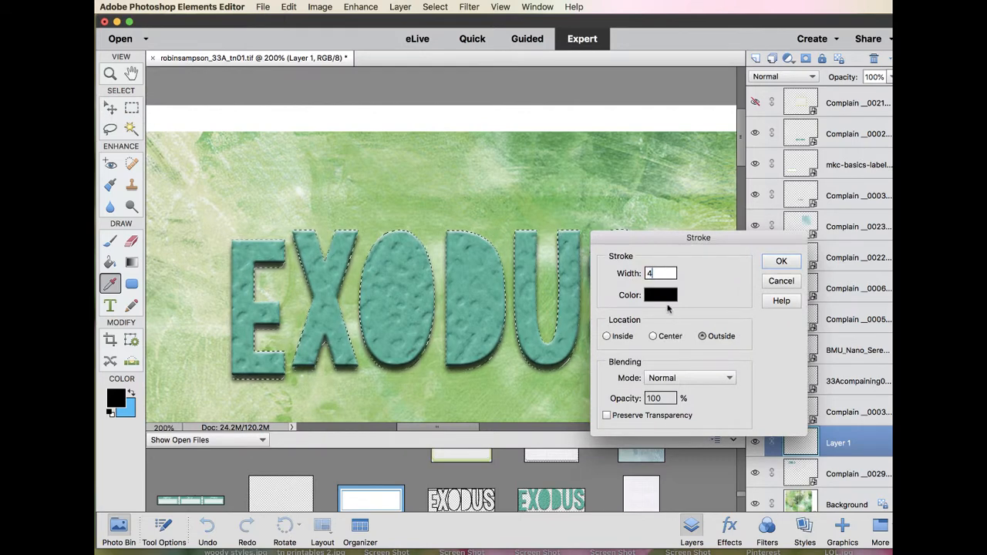
- Set the stroke color to dark grey 383737
left_click(661, 295)
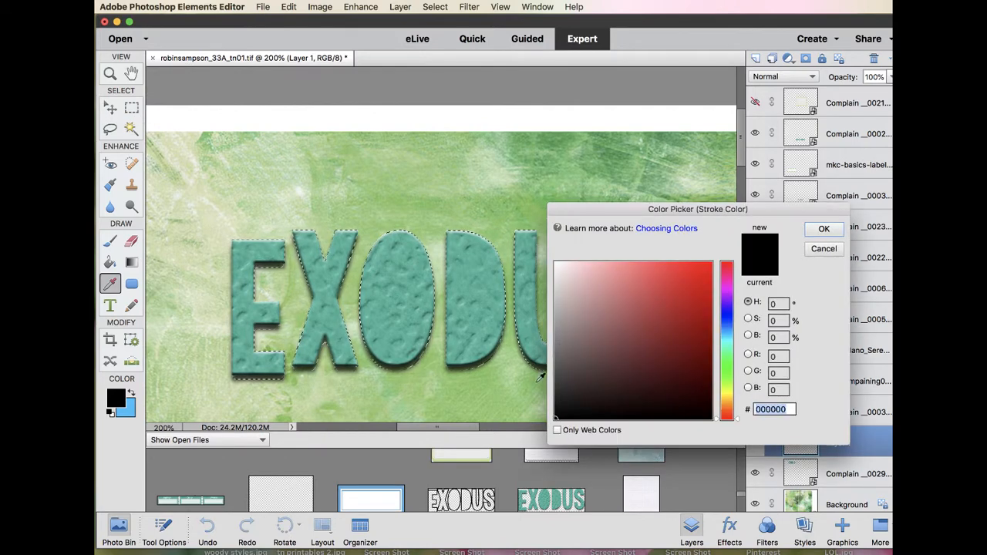
left_click(558, 393)
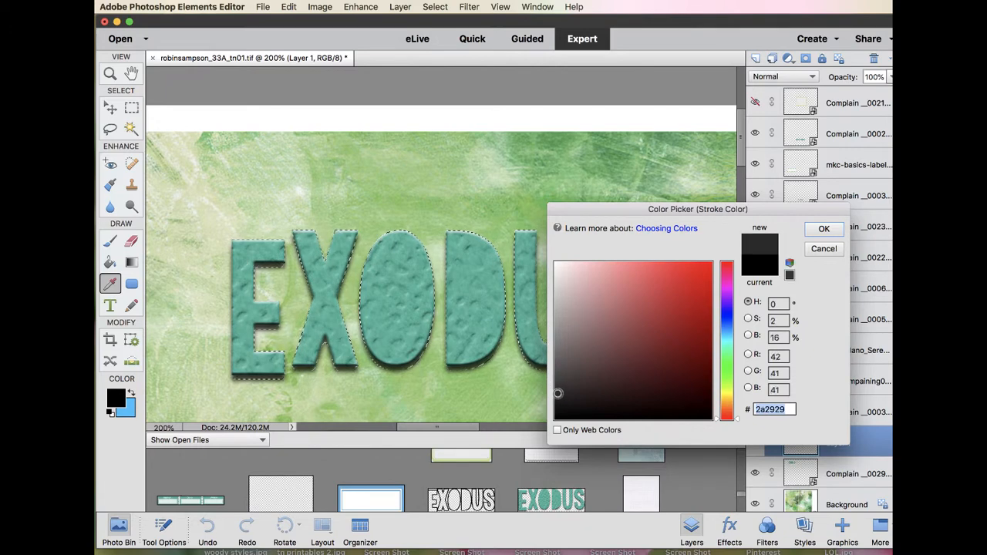
left_click_drag(558, 392, 557, 385)
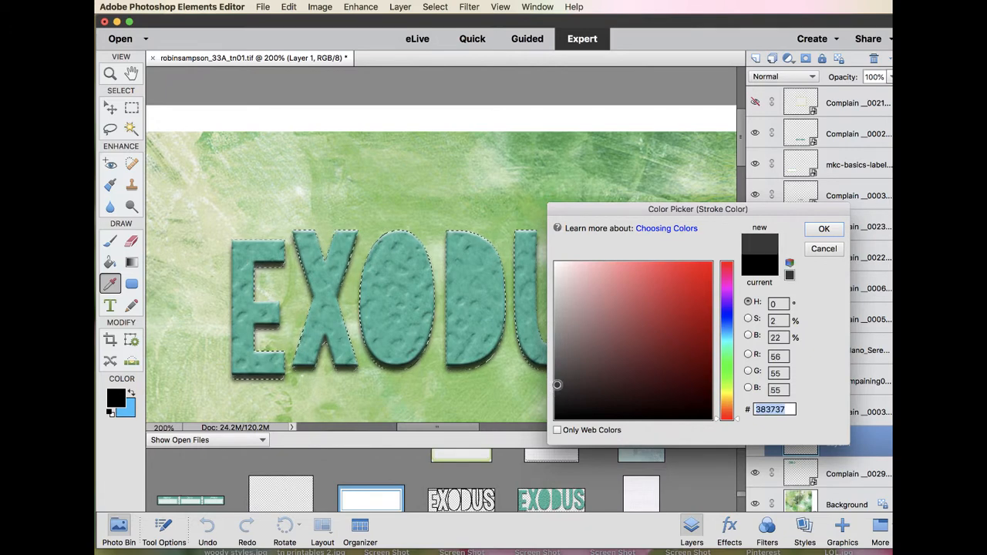
left_click(819, 228)
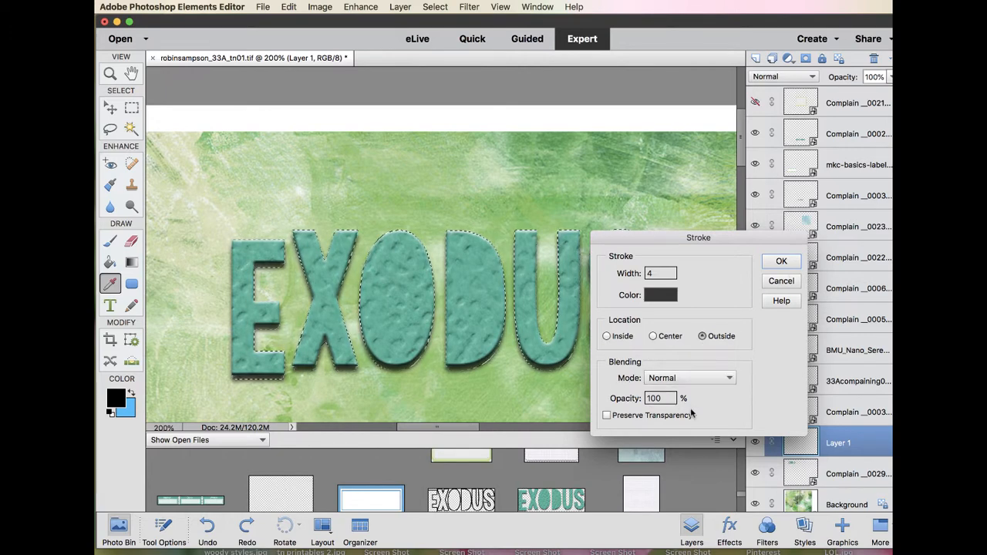
- Apply the outside stroke to the EXODUS letters and deselect them
left_click(781, 262)
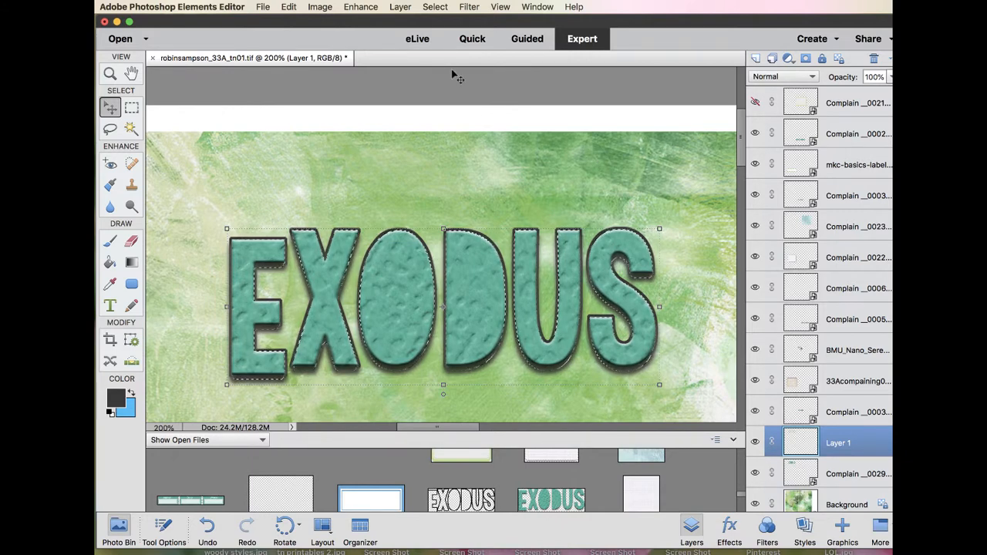
left_click(433, 7)
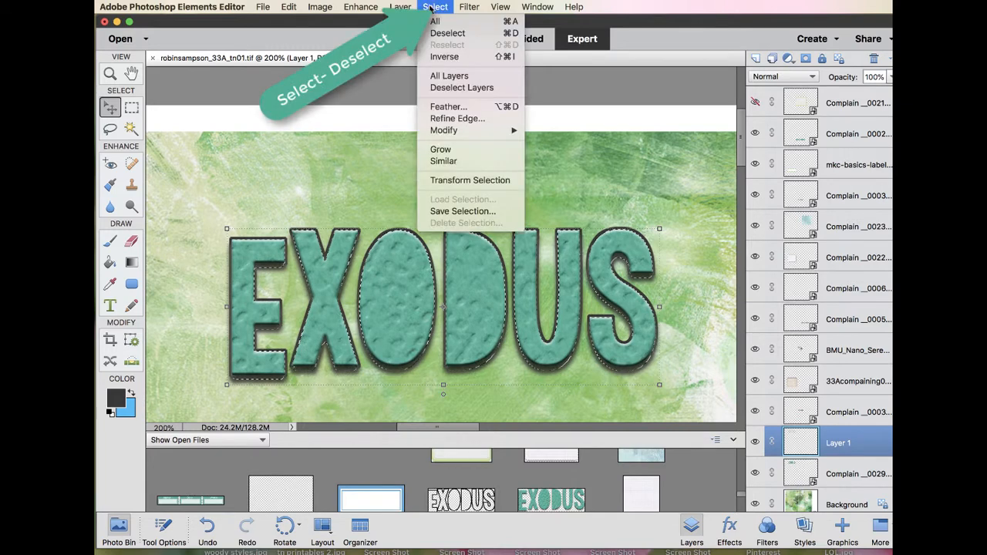
left_click(447, 33)
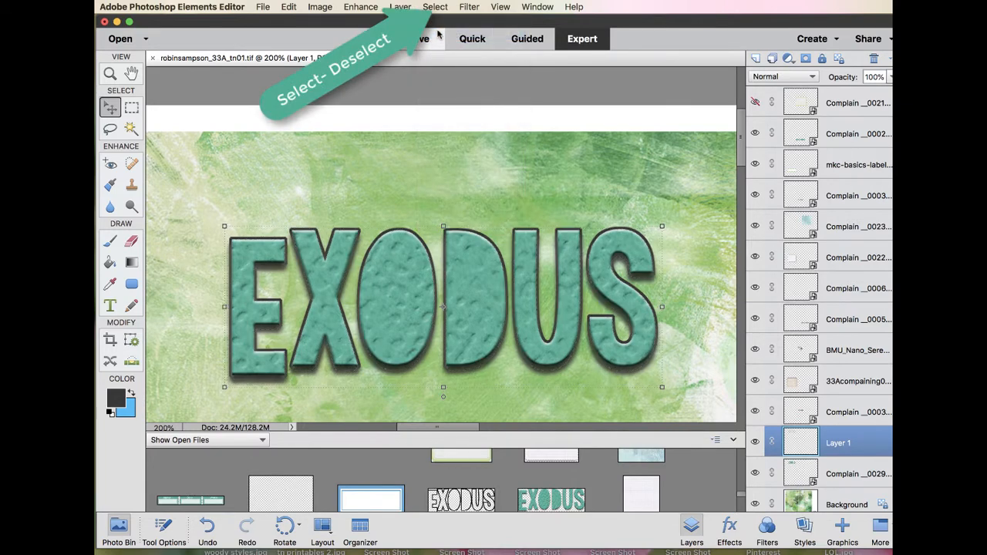
- Rename the new stroke layer as Outline
double_click(841, 443)
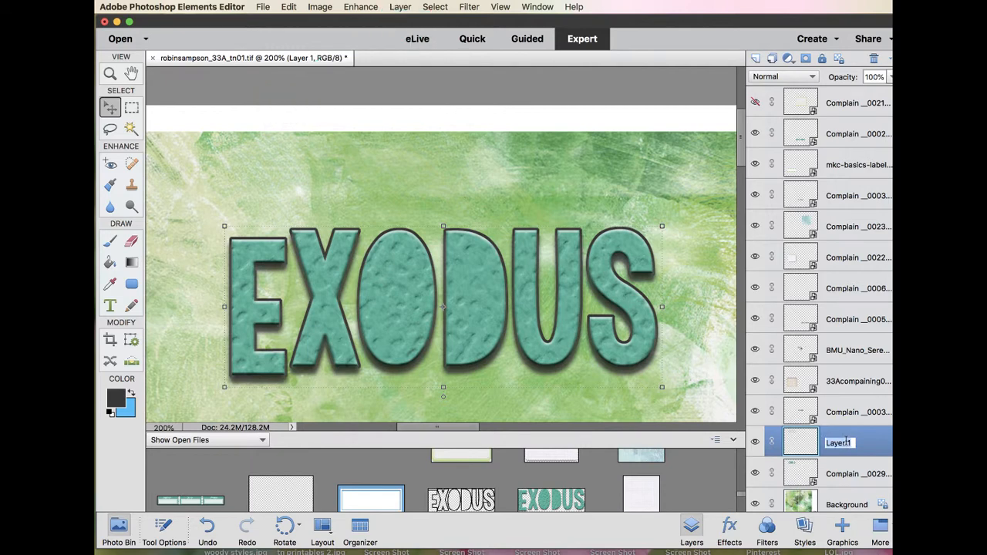
type("0utline")
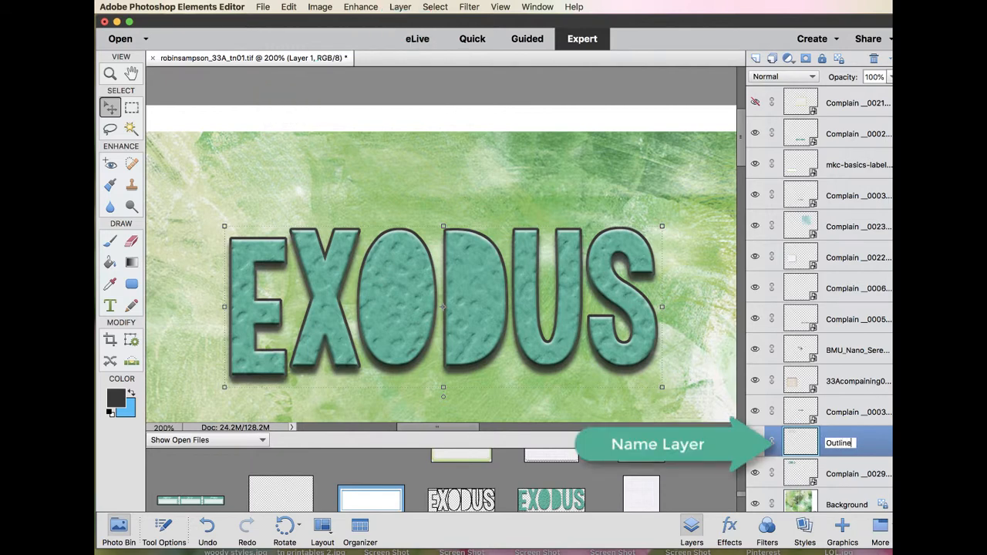
key("Return")
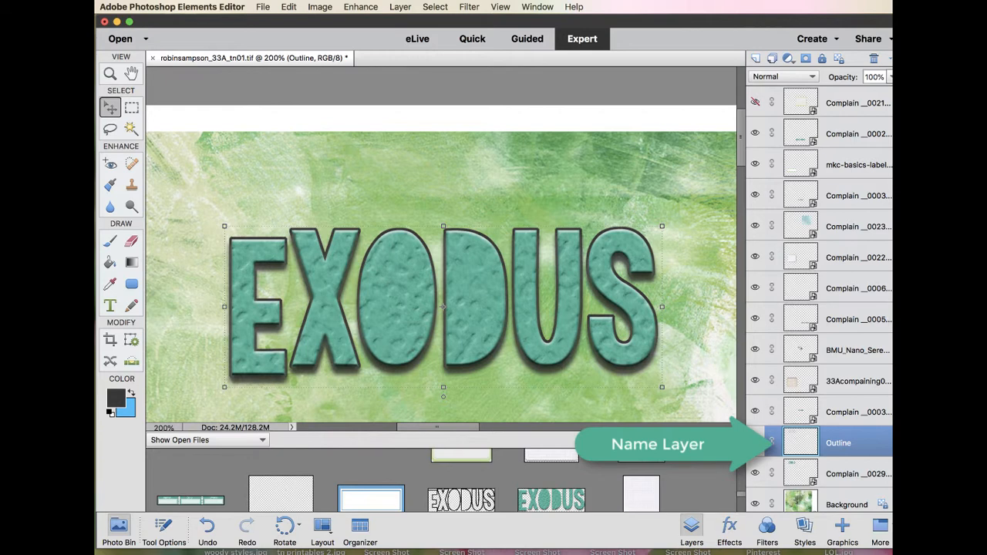
- Warp the Outline layer with the Liquify filter, nudging the edges of the EXODUS letters for an irregular, hand-drawn look
left_click(463, 7)
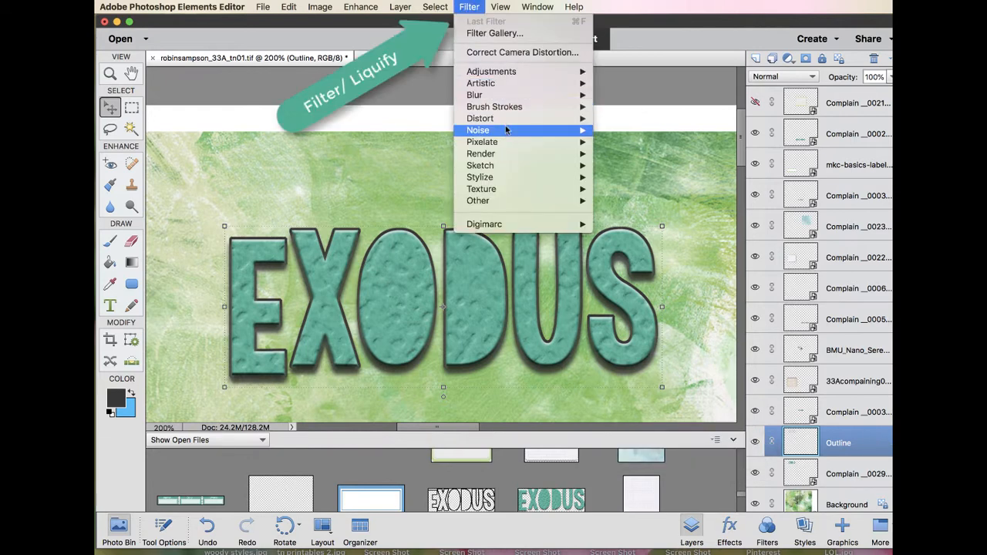
mouse_move(507, 143)
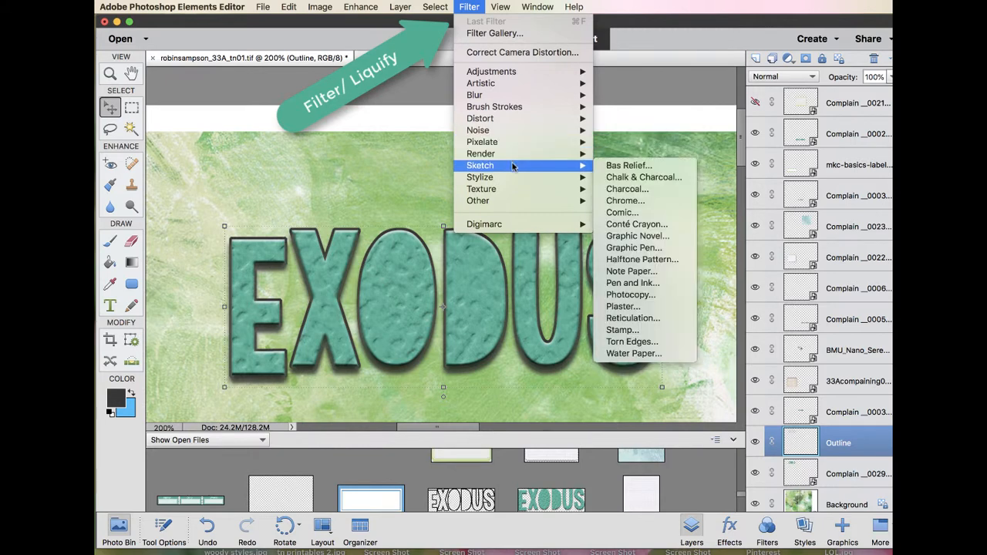
mouse_move(513, 178)
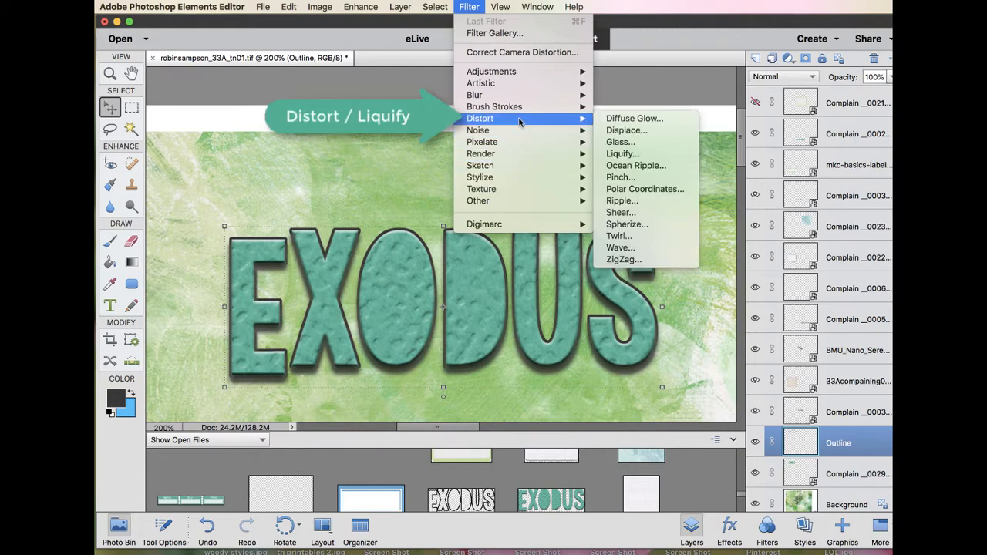
left_click(640, 156)
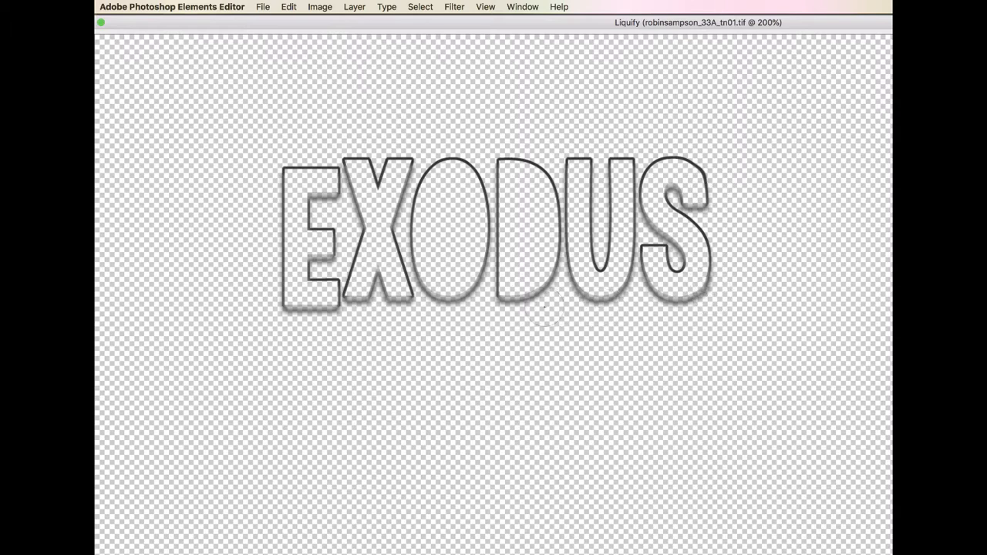
left_click_drag(500, 306, 499, 320)
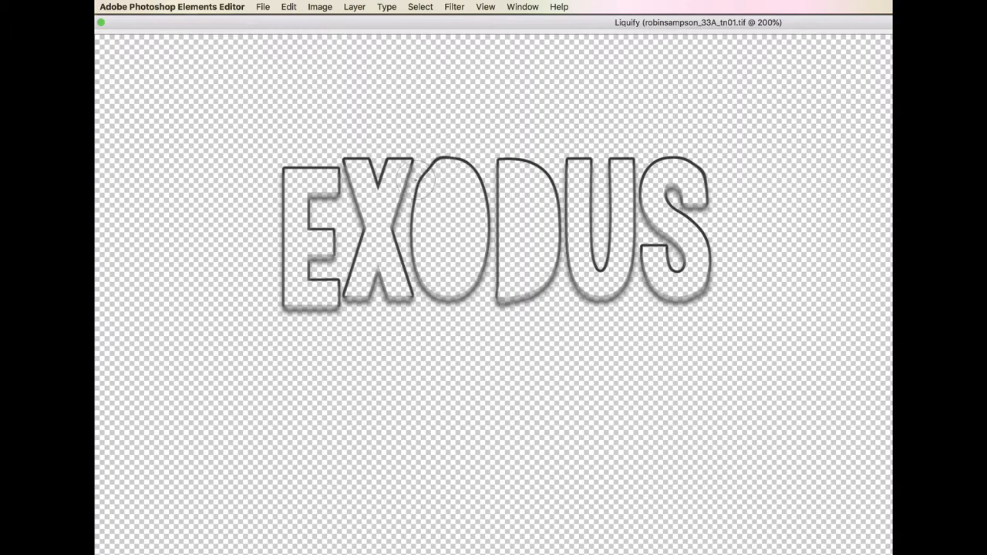
left_click_drag(310, 165, 310, 153)
left_click_drag(290, 192, 263, 217)
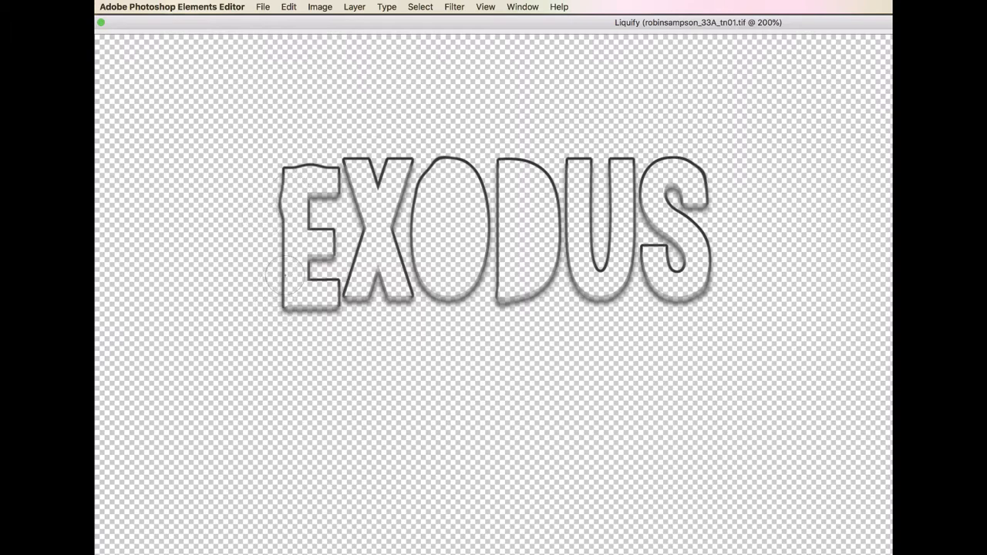
left_click_drag(282, 303, 271, 311)
left_click_drag(267, 256, 275, 255)
left_click_drag(398, 163, 441, 146)
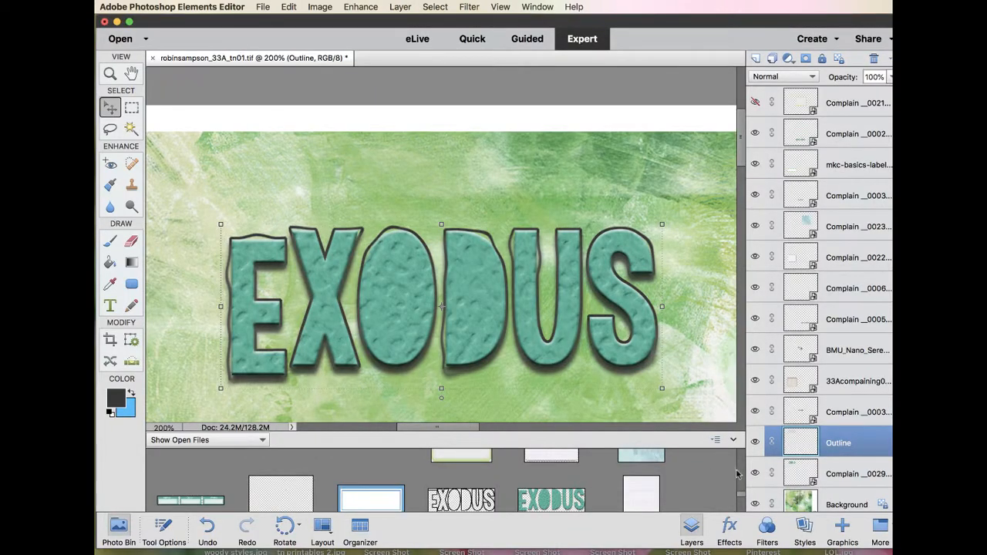
- Move the tan grid tag up to sit just beneath the EXODUS title
key("super+minus")
key("super+minus")
key("super+minus")
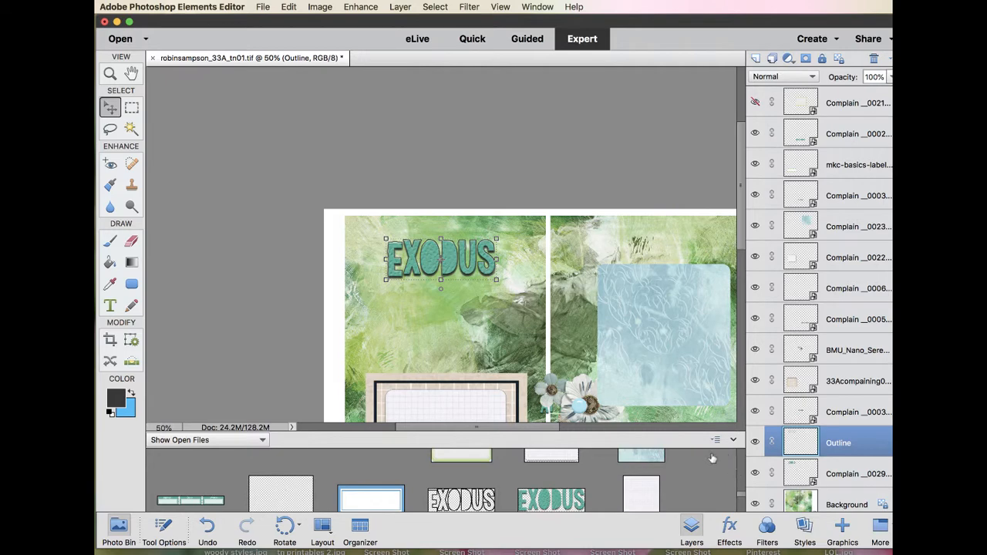
left_click(467, 340)
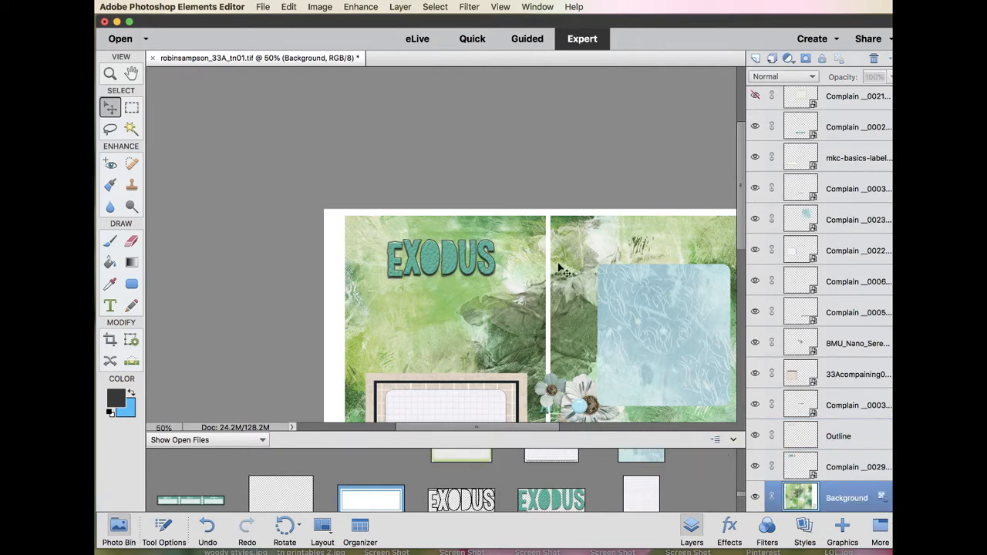
scroll(461, 310, "down", 3)
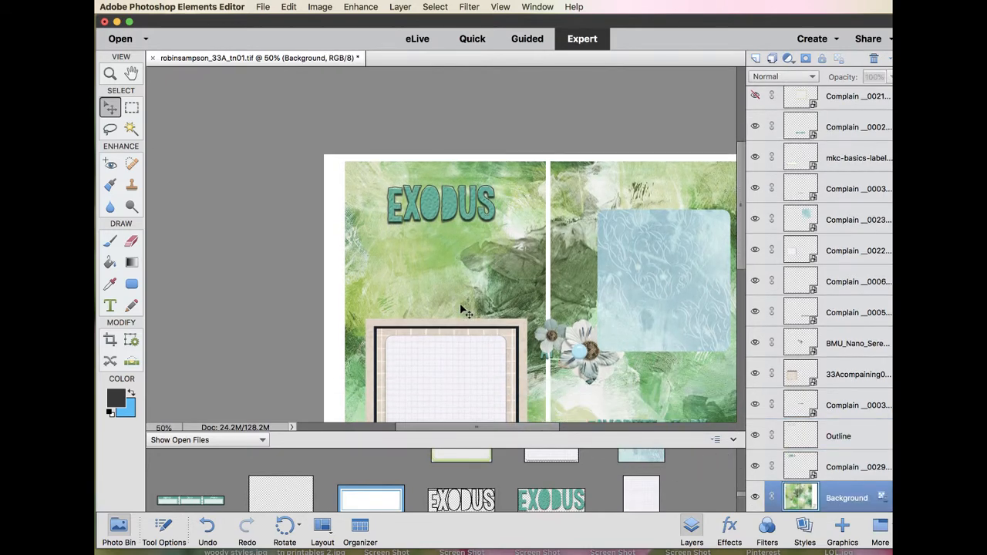
left_click_drag(514, 330, 515, 248)
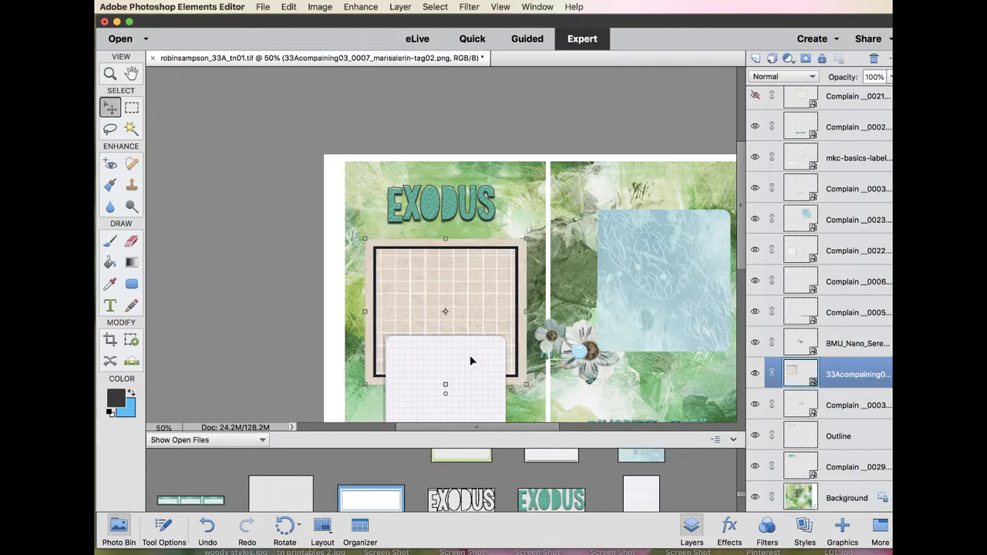
- Center the white grid card on the tan tag and place the AT A GLANCE title at the card's upper edge
left_click_drag(471, 367, 467, 295)
left_click(637, 356)
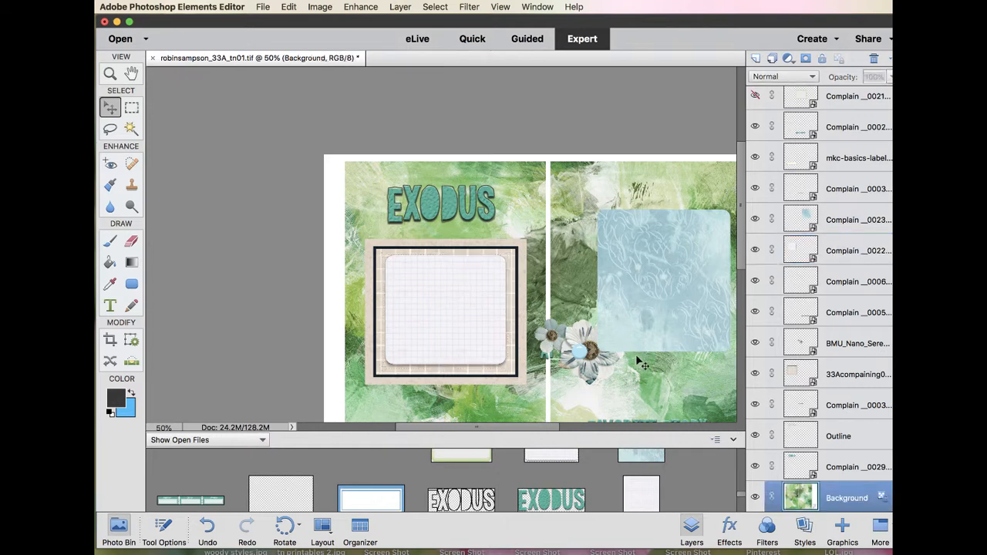
scroll(624, 371, "down", 5)
left_click_drag(564, 369, 425, 186)
- Widen the blue rounded card on the right-hand page to 108.35% while keeping its height at 100%
left_click(679, 220)
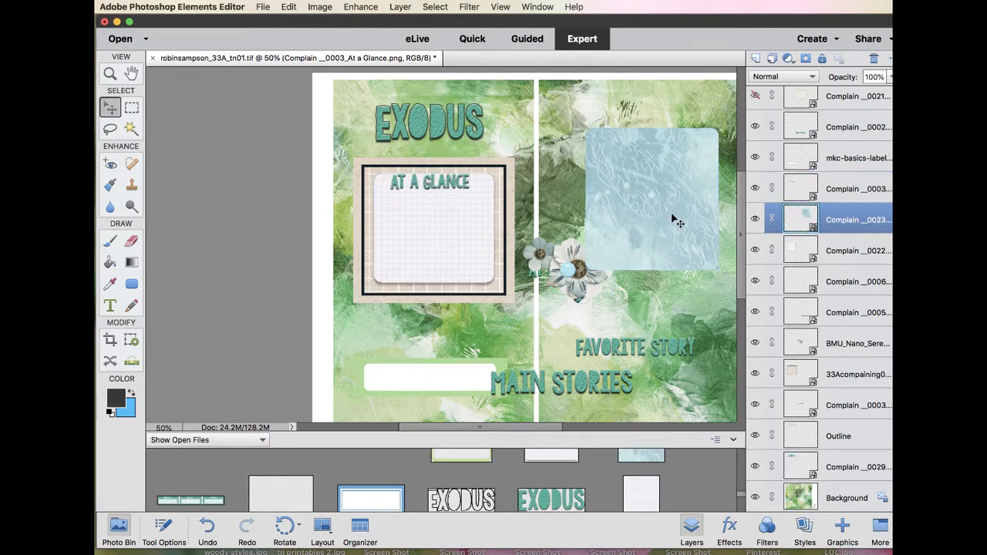
left_click_drag(719, 198, 730, 198)
scroll(640, 289, "down", 2)
scroll(640, 289, "down", 3)
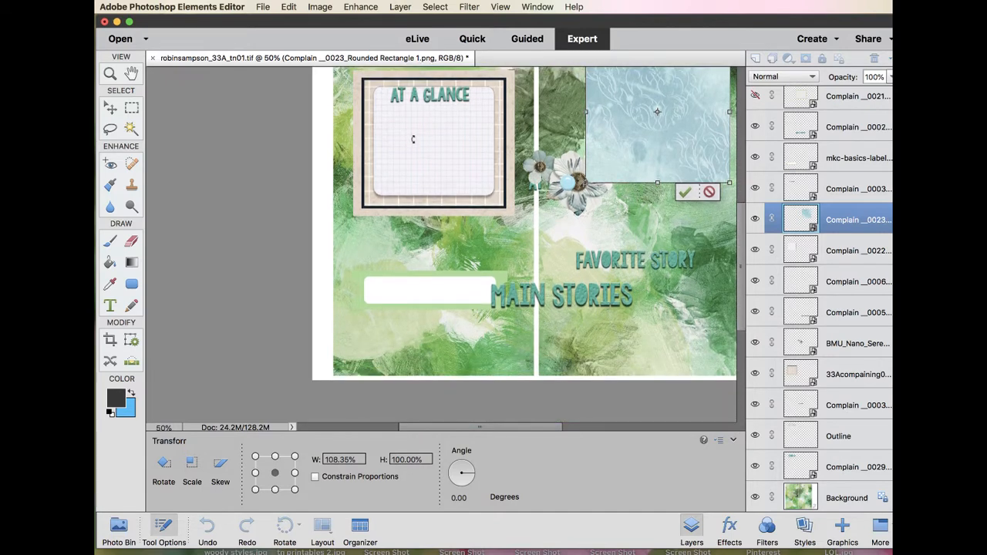
scroll(406, 134, "up", 6)
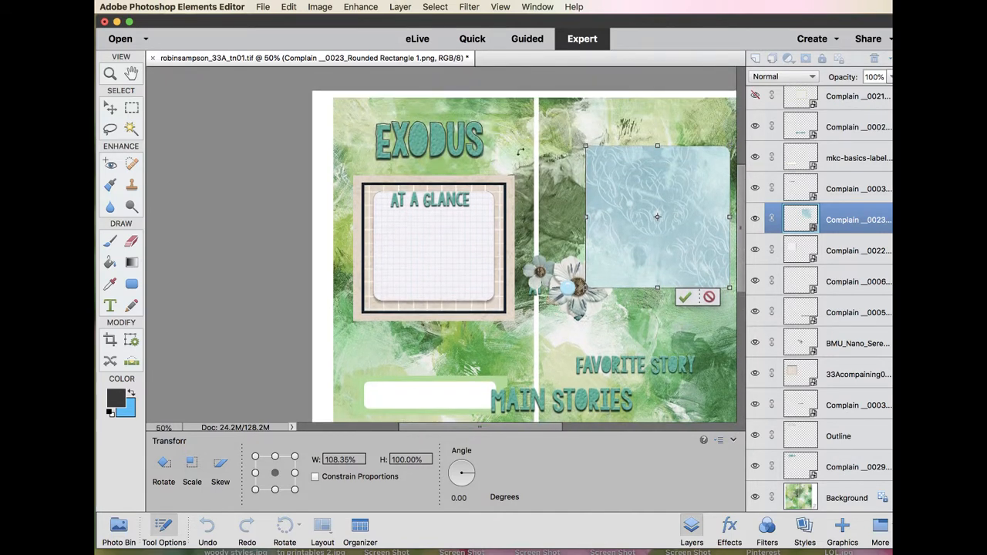
key("Return")
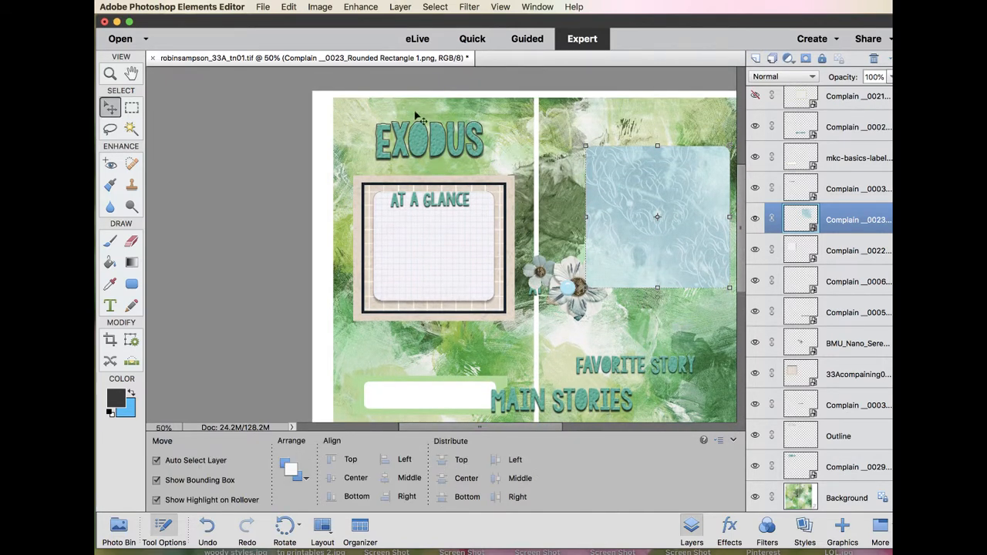
- Group the AT A GLANCE title, white grid card and tan tag, and scale the group to 109.25%
left_click(359, 149)
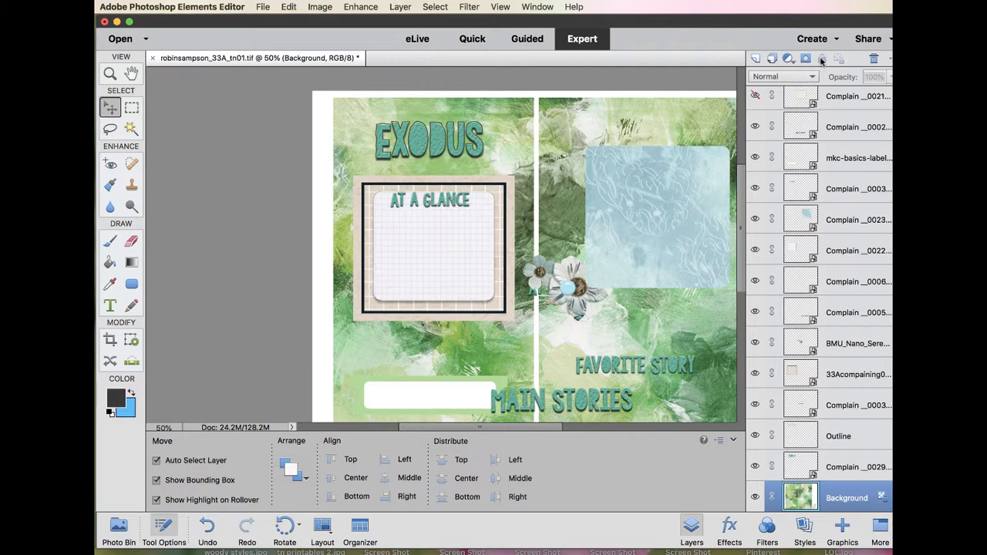
left_click(380, 202)
left_click(432, 200, "shift")
left_click(506, 190, "shift")
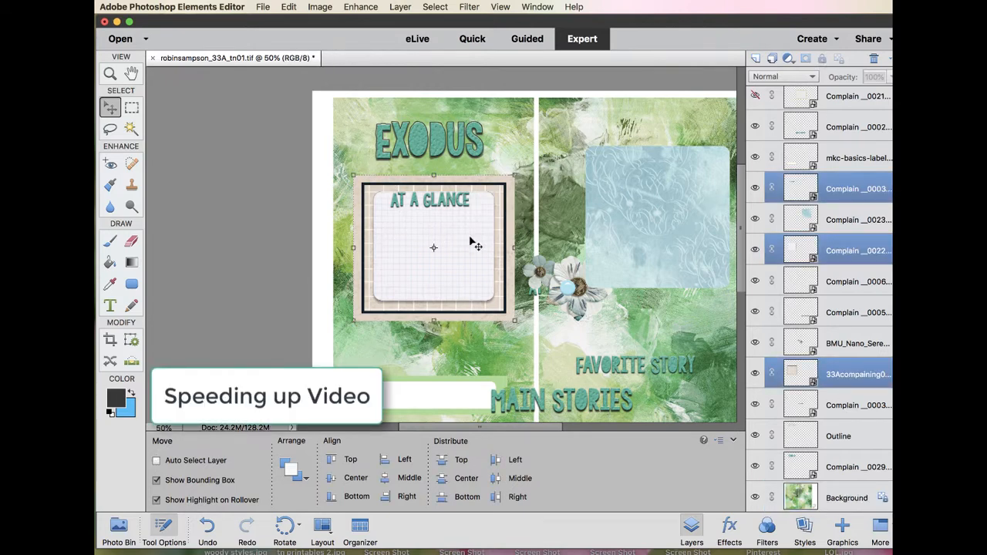
key("super+g")
left_click_drag(354, 175, 338, 162)
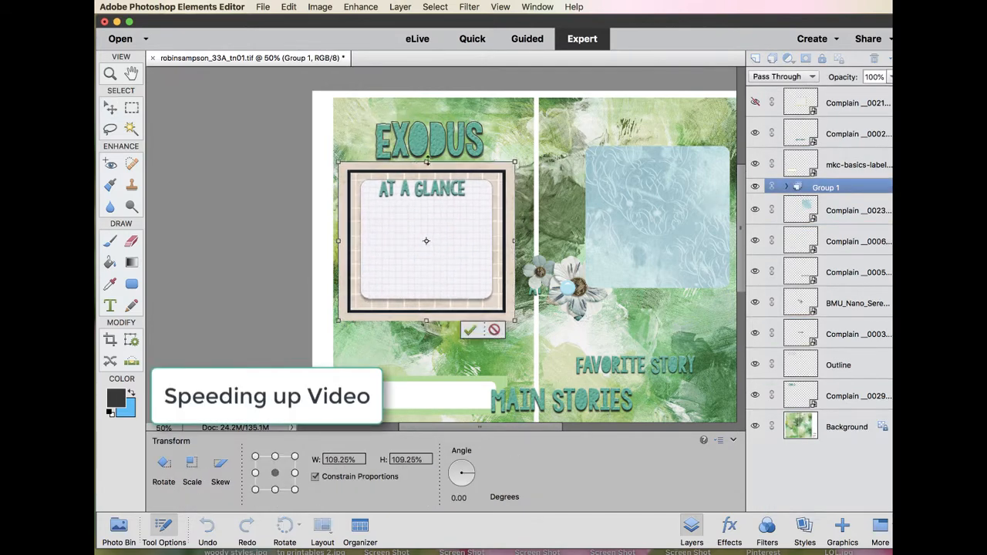
key("Return")
- Move the AT A GLANCE title layer out of the group and stretch the tag and grid card taller and slightly wider
left_click(787, 189)
left_click(862, 212)
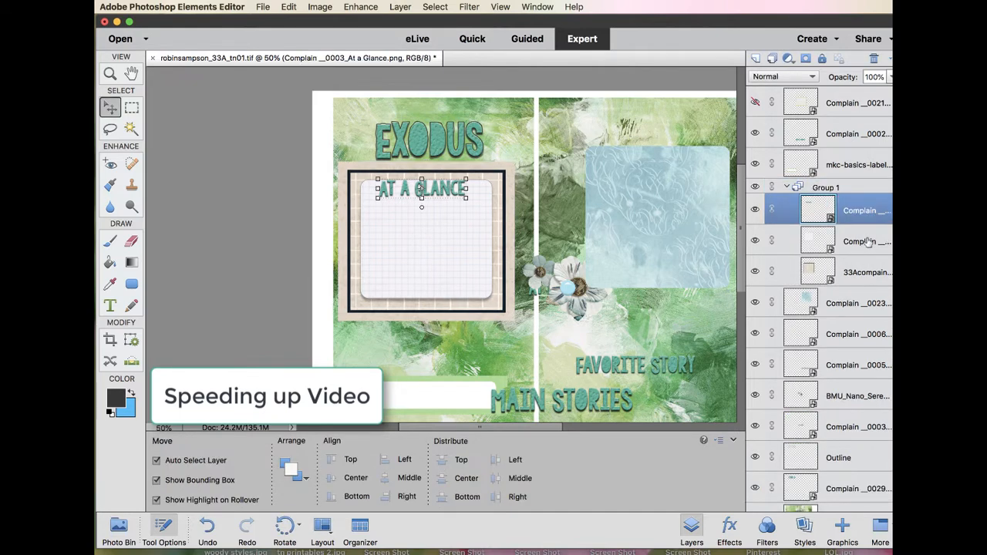
left_click_drag(862, 212, 858, 150)
left_click(800, 218)
left_click_drag(426, 161, 427, 97)
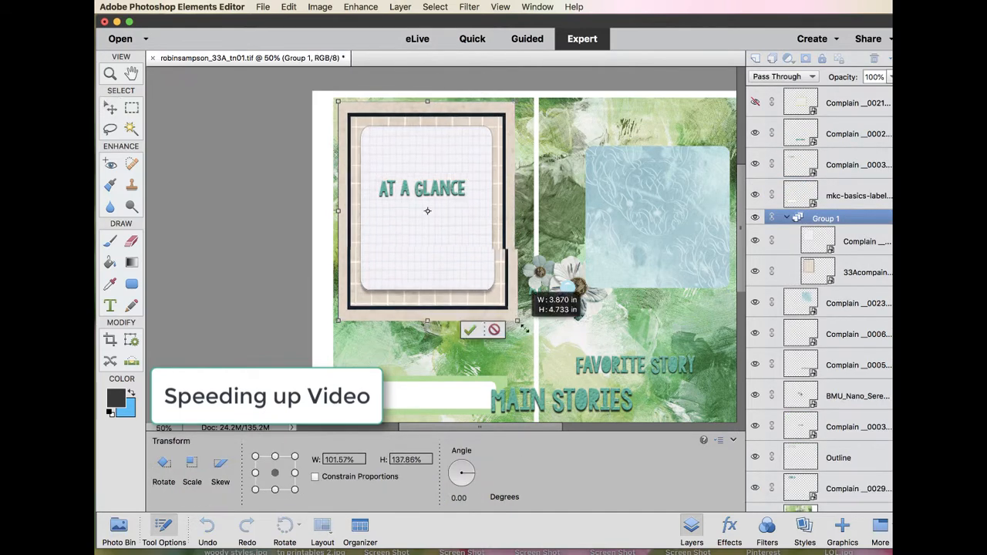
left_click_drag(515, 320, 528, 335)
scroll(859, 436, "down", 1)
key("Return")
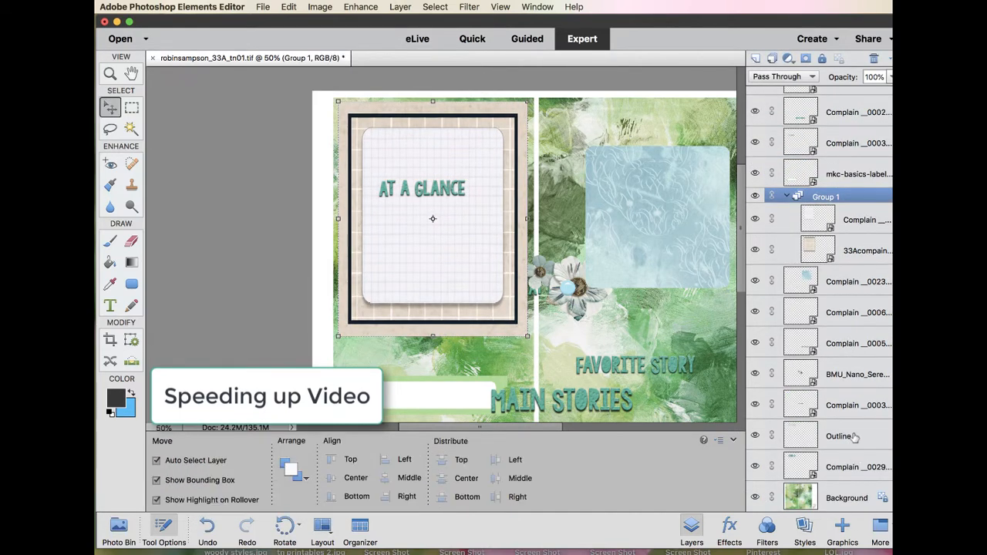
- Group the EXODUS title with its outline in front of all layers, and arrange it and AT A GLANCE at the card's upper edge
left_click(853, 465)
left_click(853, 439, "shift")
key("super+g")
key("shift+super+bracketright")
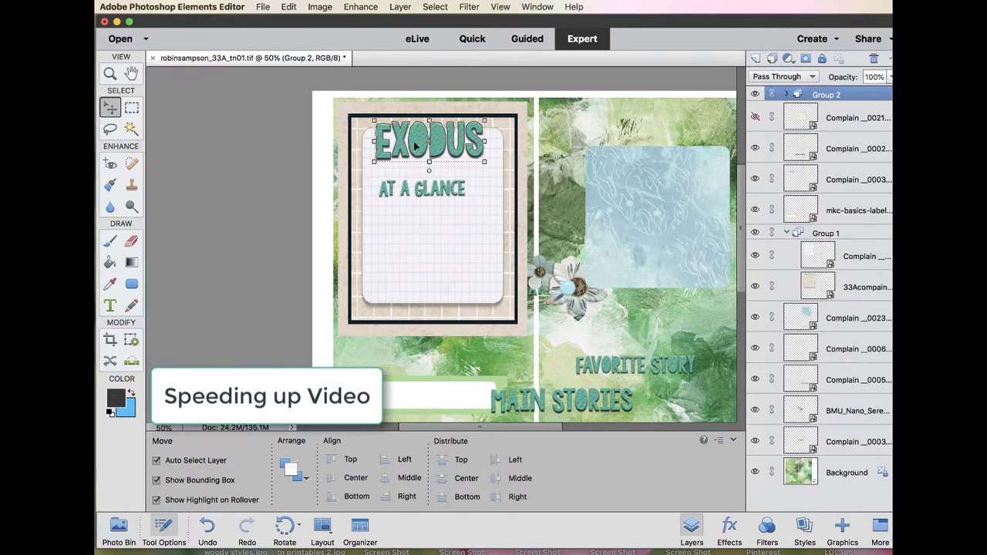
left_click_drag(430, 140, 429, 121)
left_click_drag(422, 189, 388, 165)
- Move the green label under the blue card and bring the flowers to the front on the tan tag's lower edge
scroll(464, 301, "down", 5)
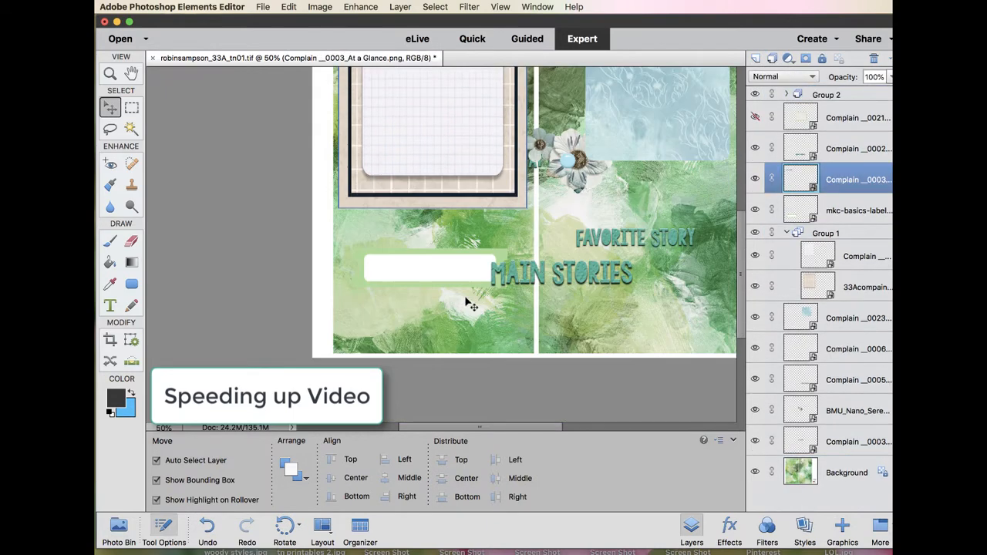
left_click_drag(452, 269, 685, 195)
left_click_drag(575, 168, 429, 197)
key("shift+super+bracketright")
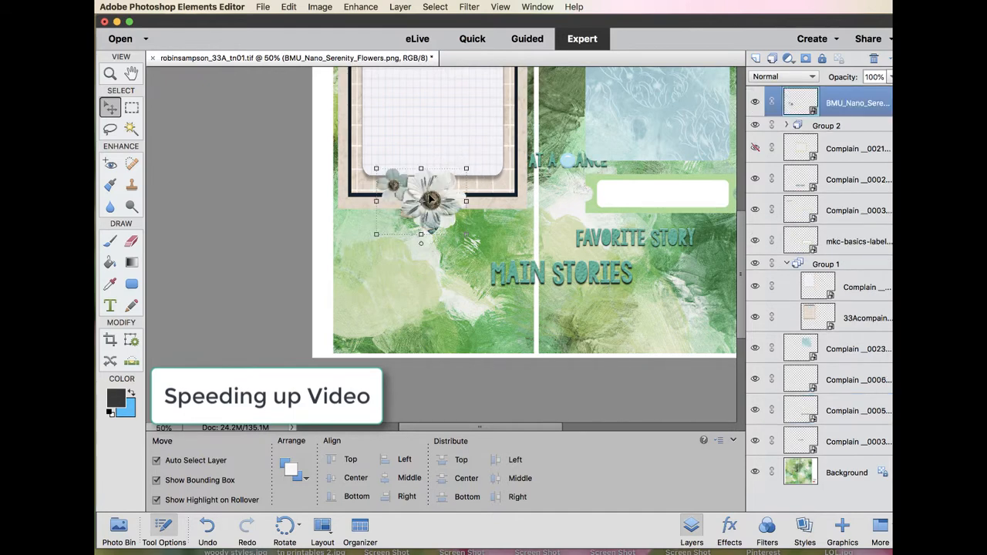
- Scale the flowers to 73.98%, rotate them -31.28 degrees and position them over the middle of the tan tag's lower edge
left_click_drag(464, 235, 440, 218)
left_click_drag(461, 226, 470, 196)
left_click_drag(417, 193, 440, 193)
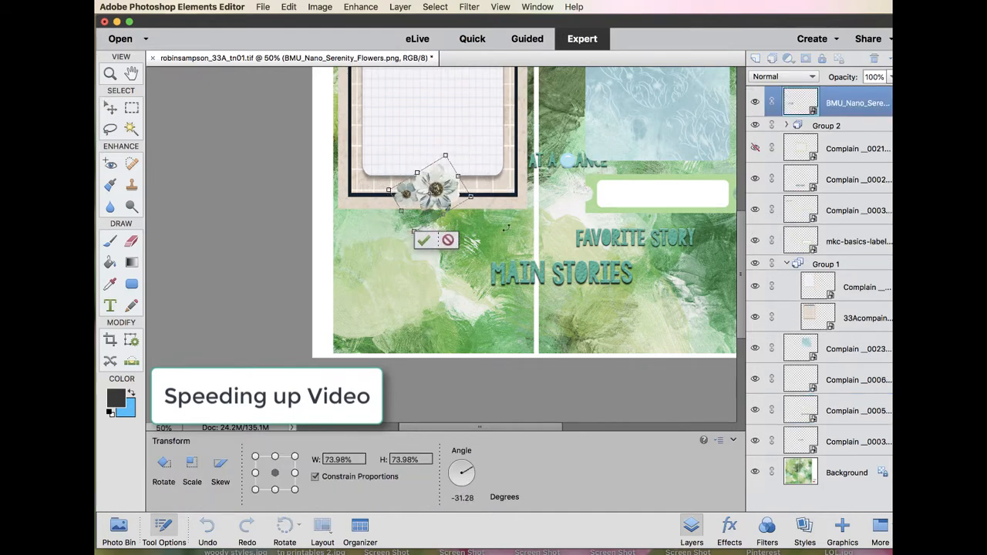
key("Return")
- Select the tan tag group and switch the layer styles library to the designer's custom shadow style collection
left_click(499, 191)
left_click(804, 525)
left_click(797, 60)
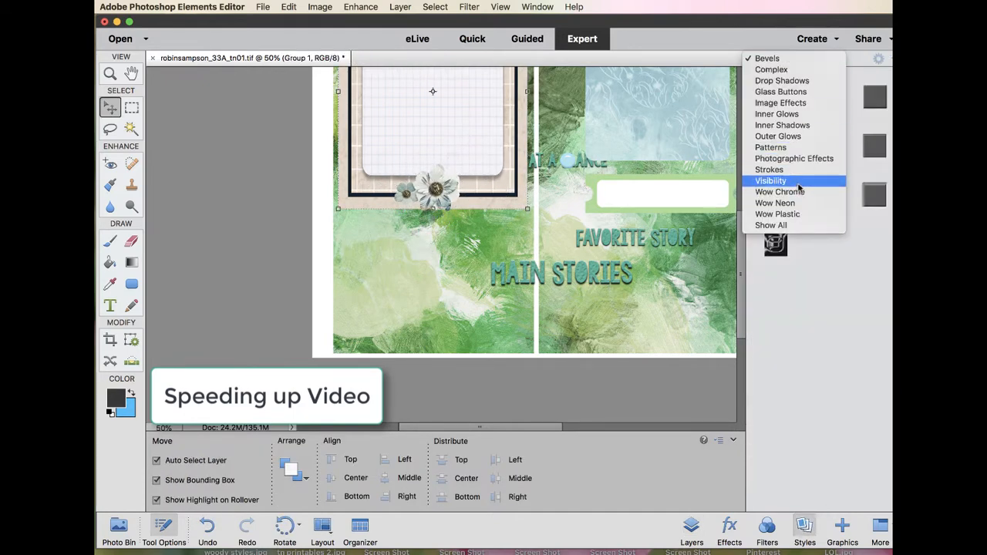
left_click(783, 125)
left_click(802, 60)
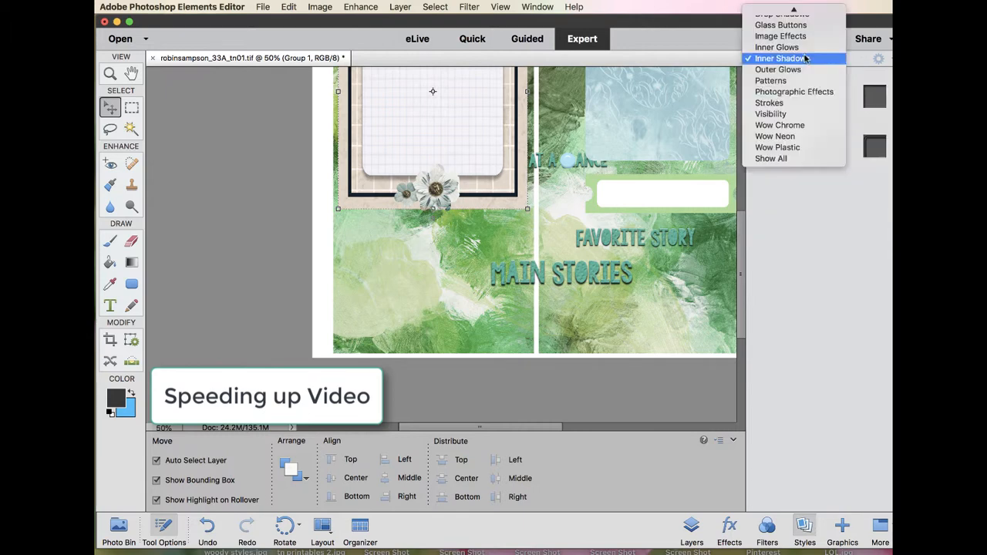
left_click(804, 191)
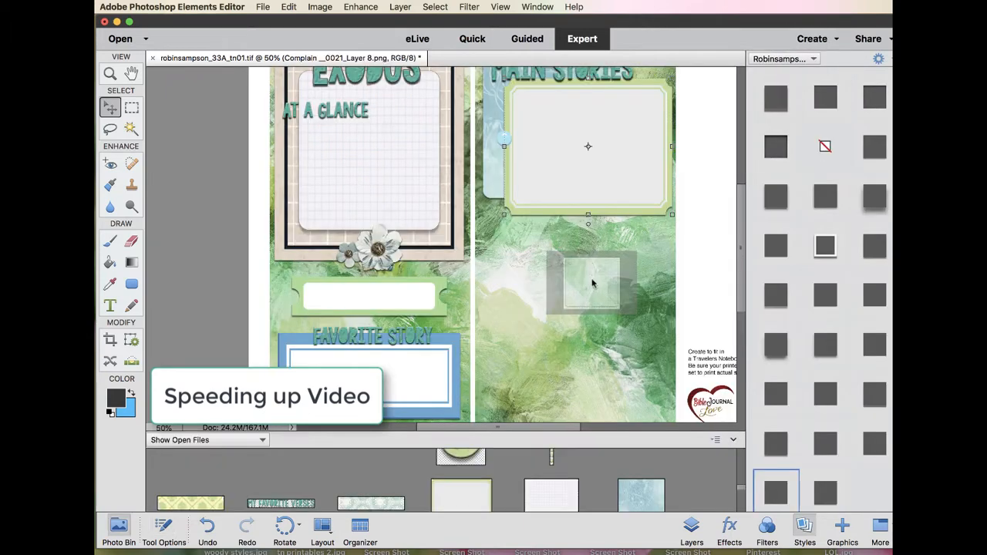
- Add another white grid card below the green-bordered card and stretch its height to 175.34% without constraining proportions
left_click_drag(592, 283, 591, 282)
left_click_drag(540, 253, 612, 295)
left_click(574, 333)
left_click(315, 477)
left_click_drag(574, 333, 574, 419)
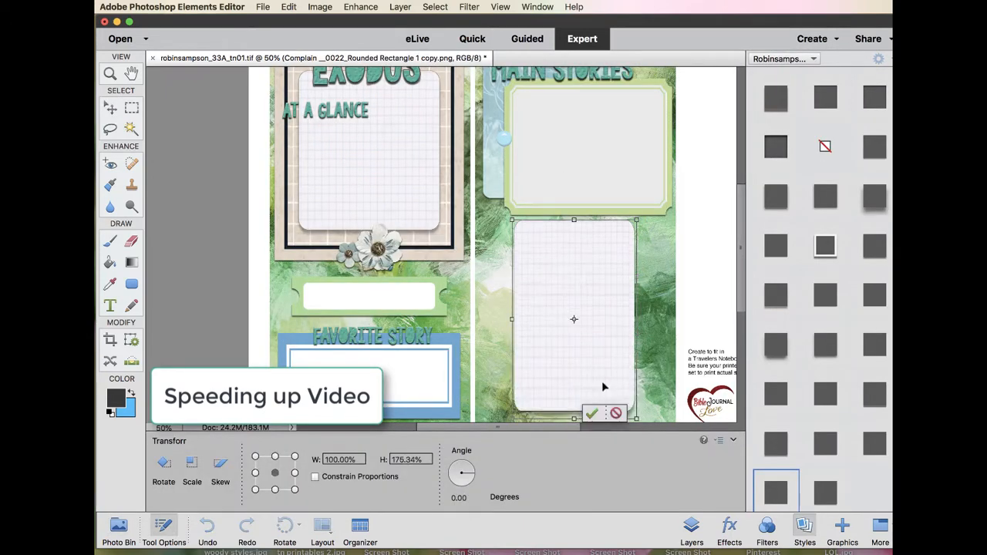
- Widen the new grid card on both sides to nearly span the right-hand page, and show the open files again
left_click_drag(636, 319, 664, 319)
left_click_drag(512, 319, 482, 318)
key("Return")
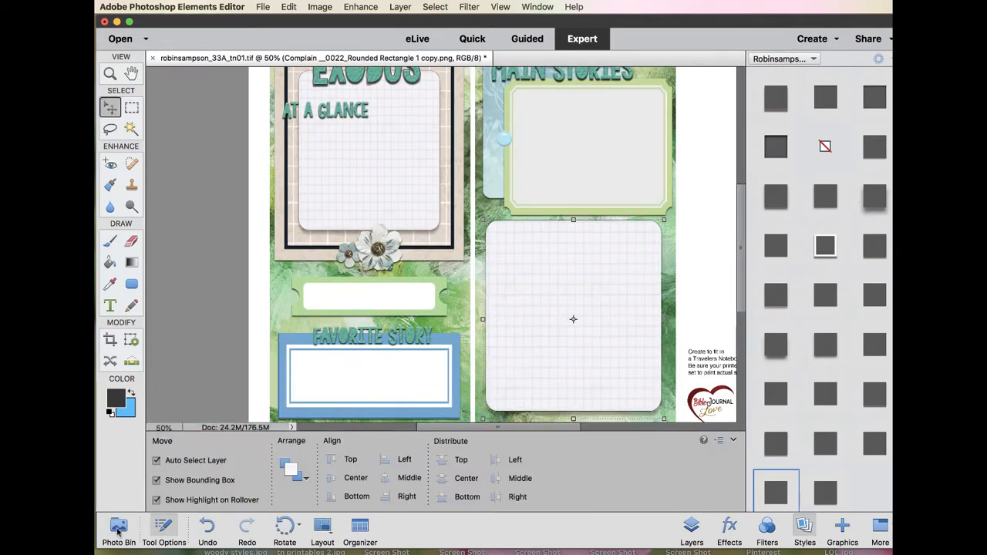
left_click(118, 527)
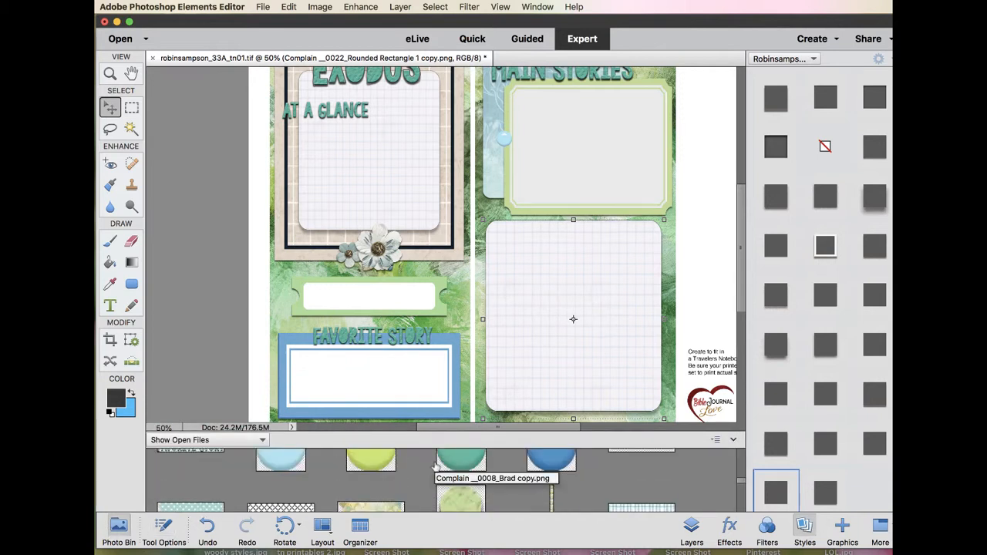
- Add a single green dot and a column of green dots to the large grid card on the right-hand page
left_click_drag(461, 473, 584, 247)
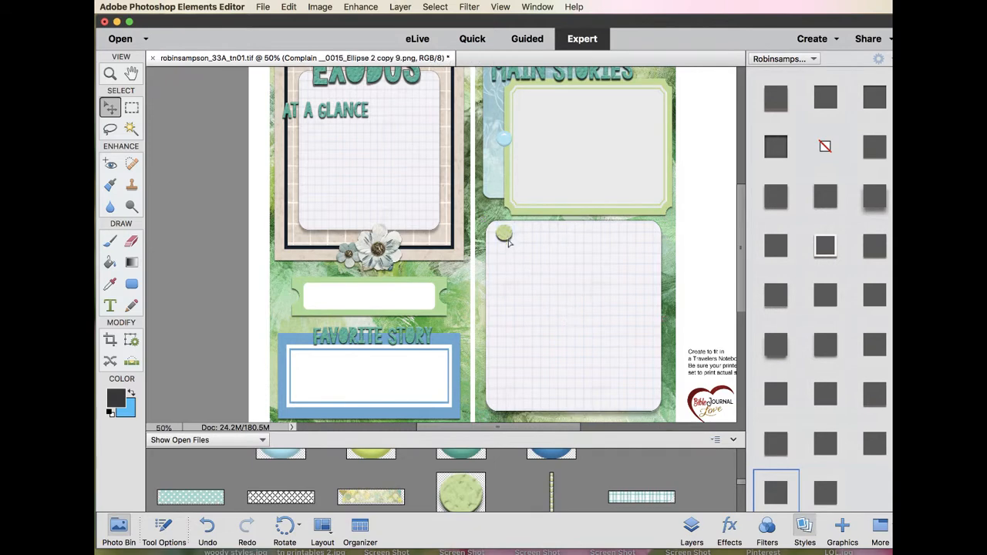
left_click_drag(507, 239, 510, 293)
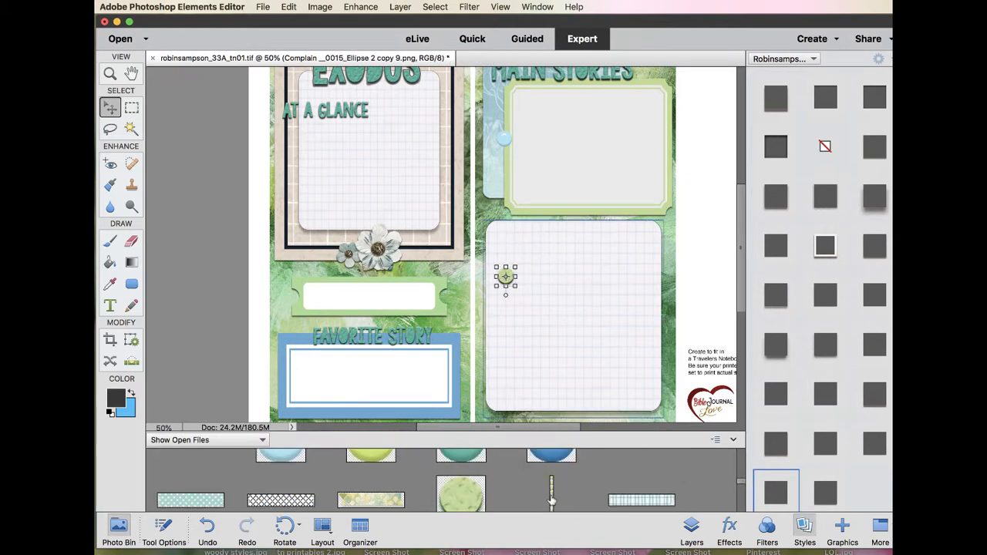
left_click_drag(552, 501, 580, 285)
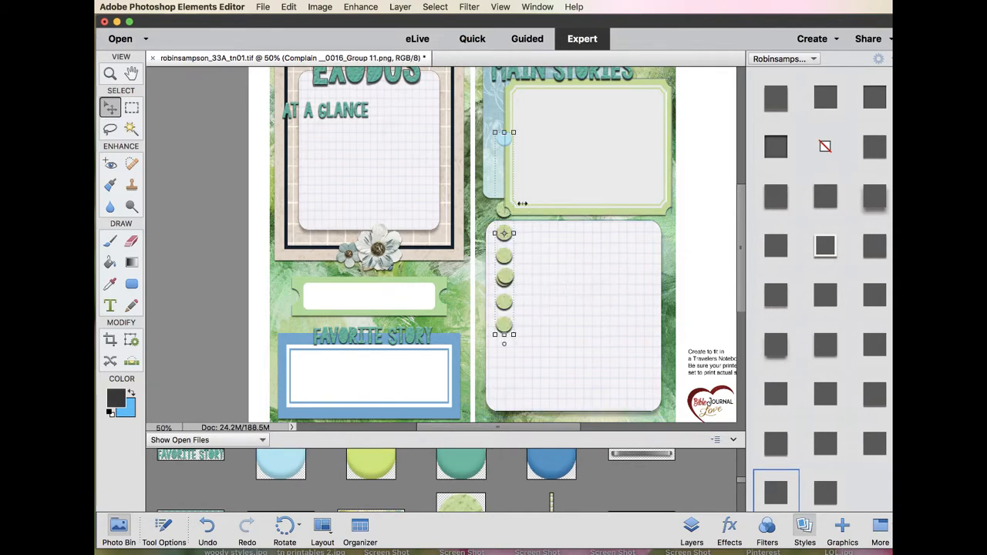
left_click_drag(504, 225, 564, 296)
- Delete the single green dot and move the column of dots along the grid card's left edge
left_click(506, 275)
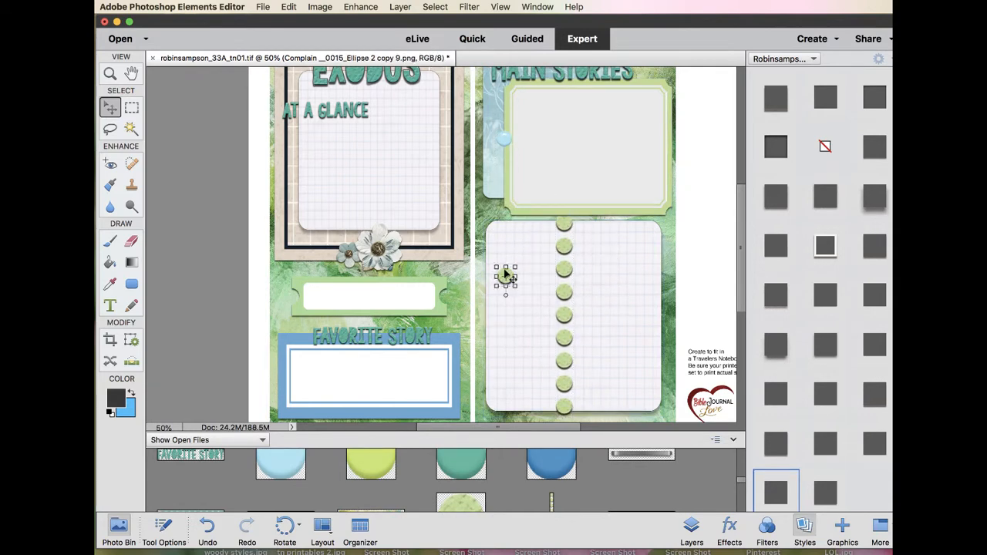
key("Delete")
left_click_drag(564, 223, 509, 236)
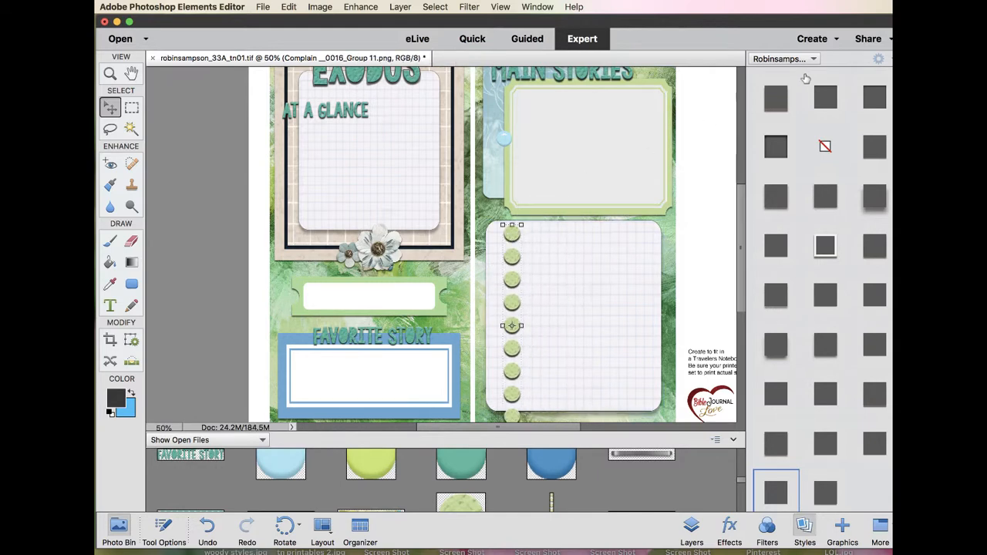
- Simplify the layer holding the column of green dots
left_click(696, 527)
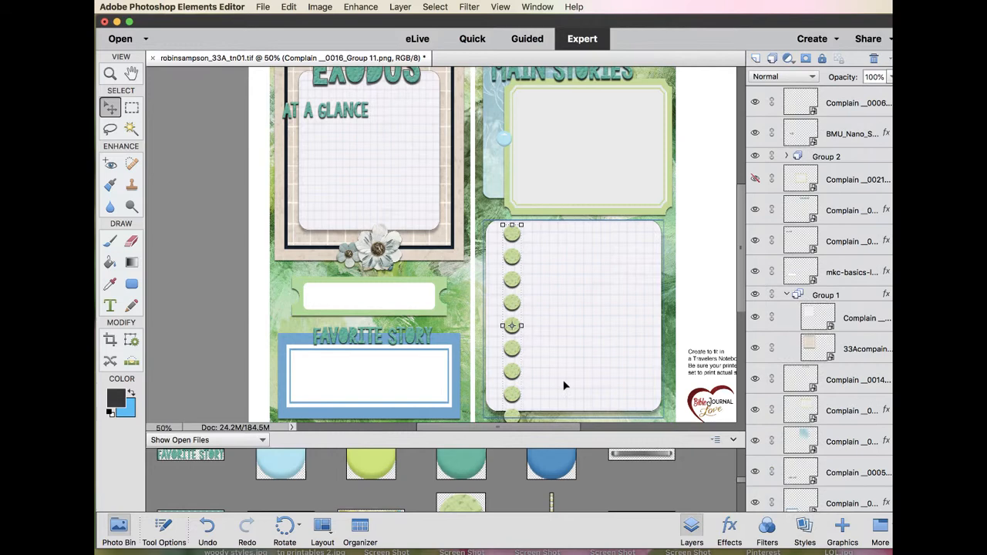
right_click(512, 286)
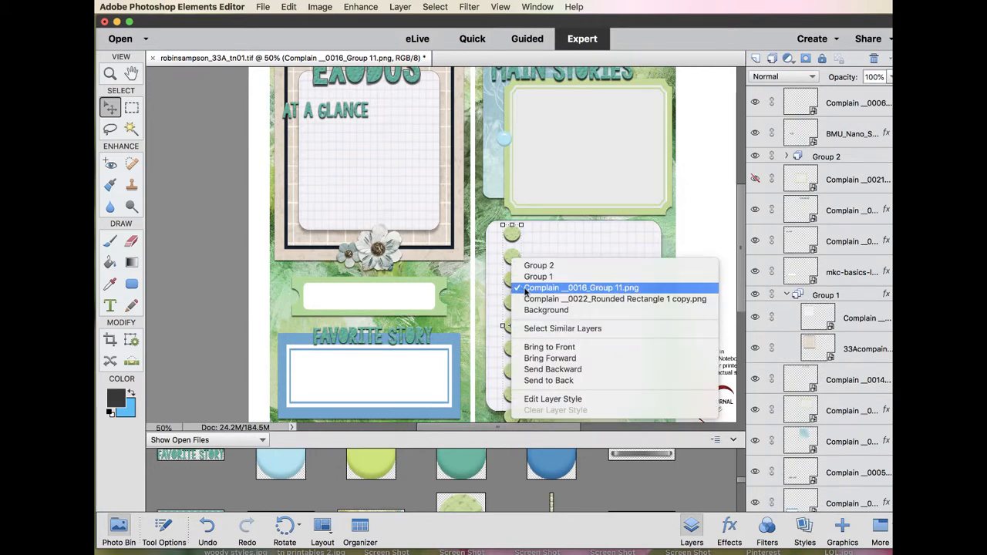
left_click(540, 287)
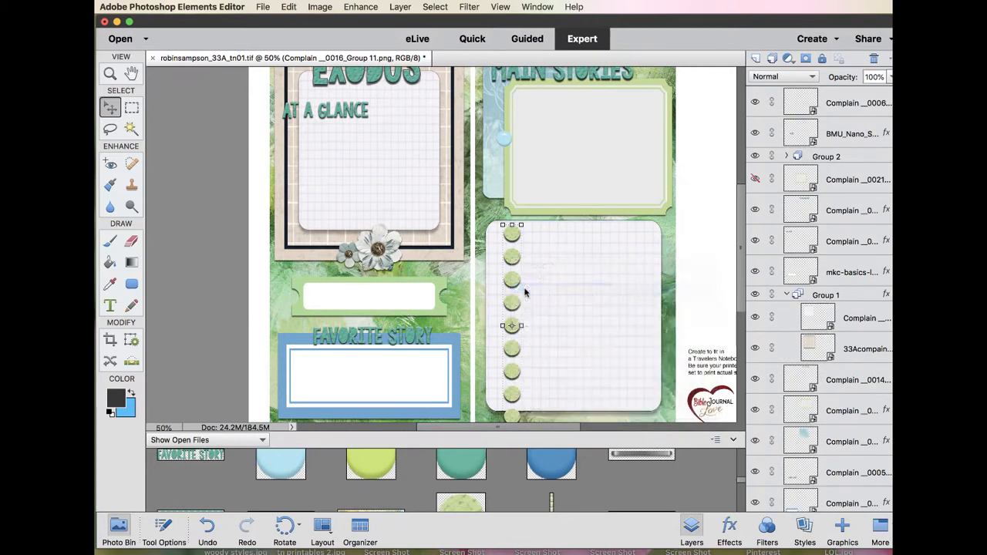
left_click(560, 266)
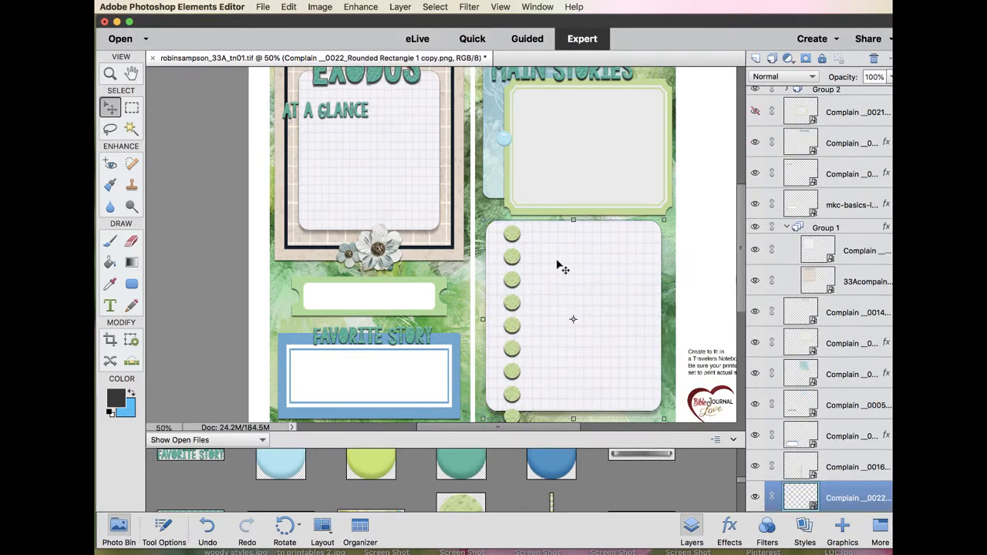
left_click(511, 255)
right_click(511, 256)
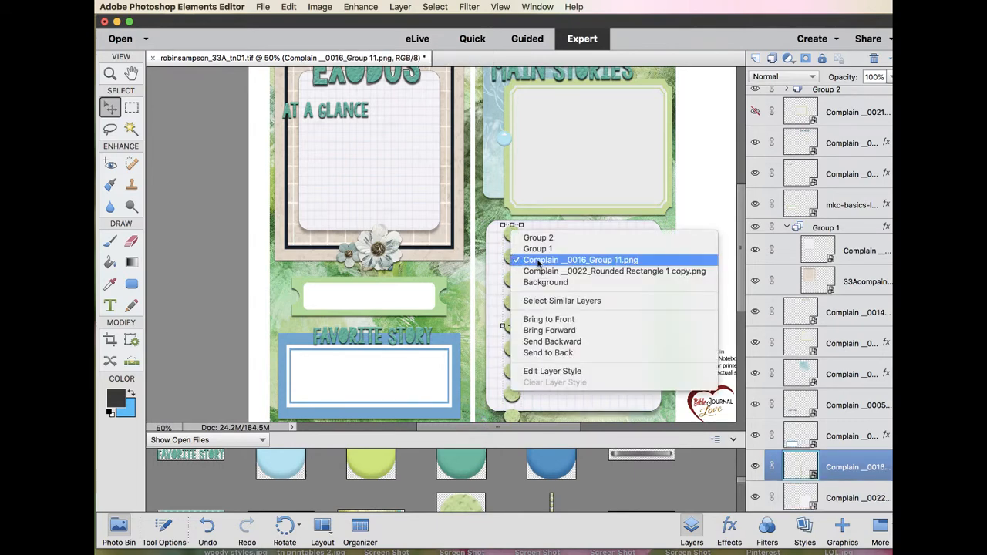
left_click(539, 263)
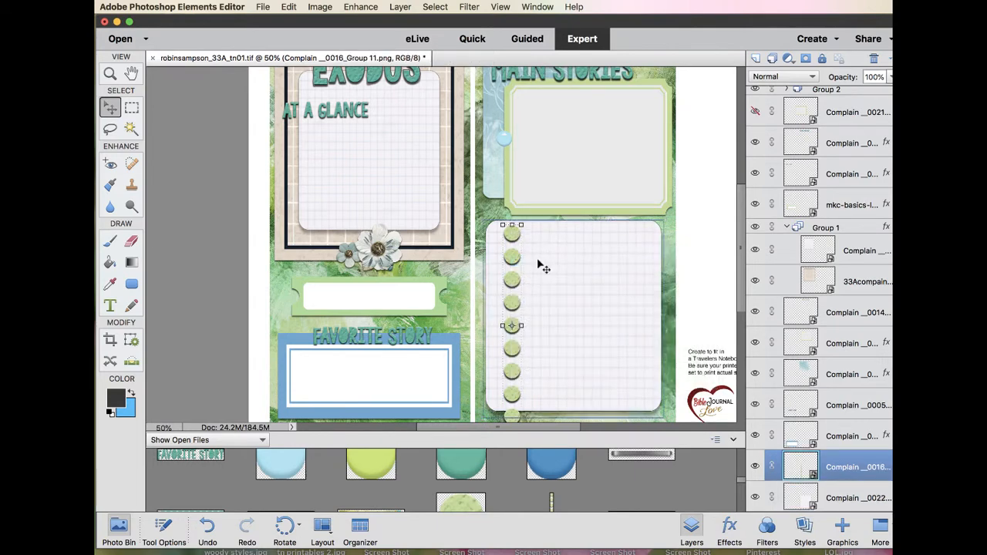
scroll(804, 473, "down", 1)
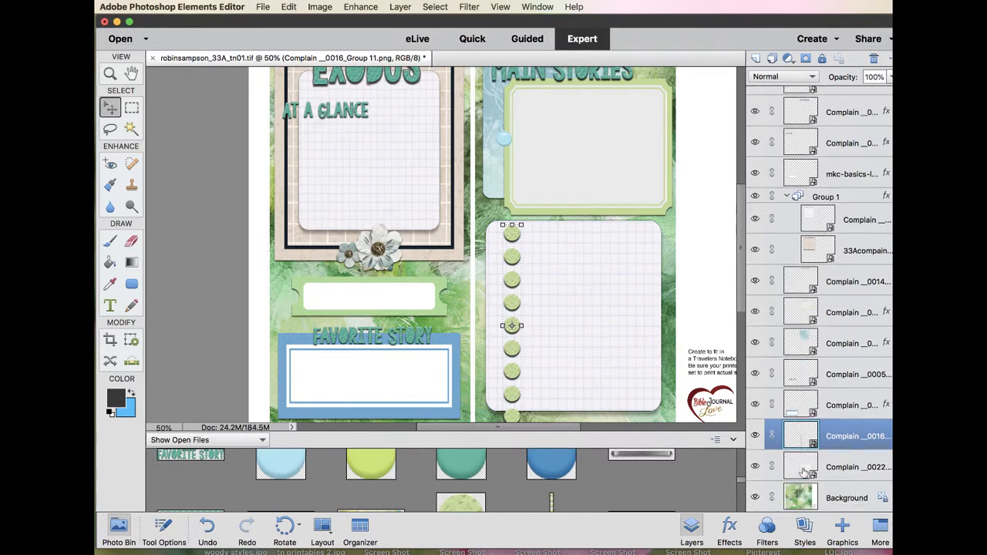
right_click(840, 438)
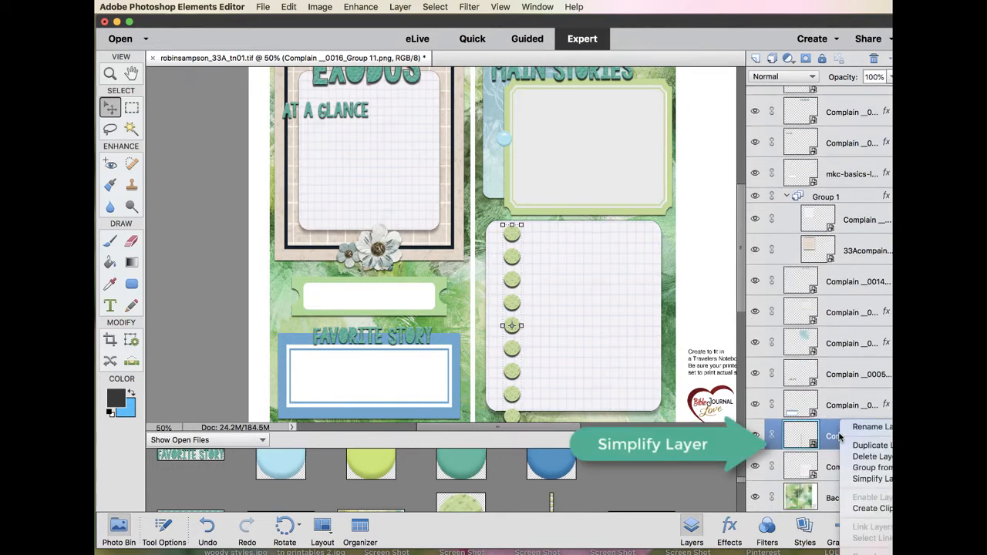
left_click(863, 479)
- Remove the top two dots of the column with a rectangular marquee selection and deselect
left_click(131, 108)
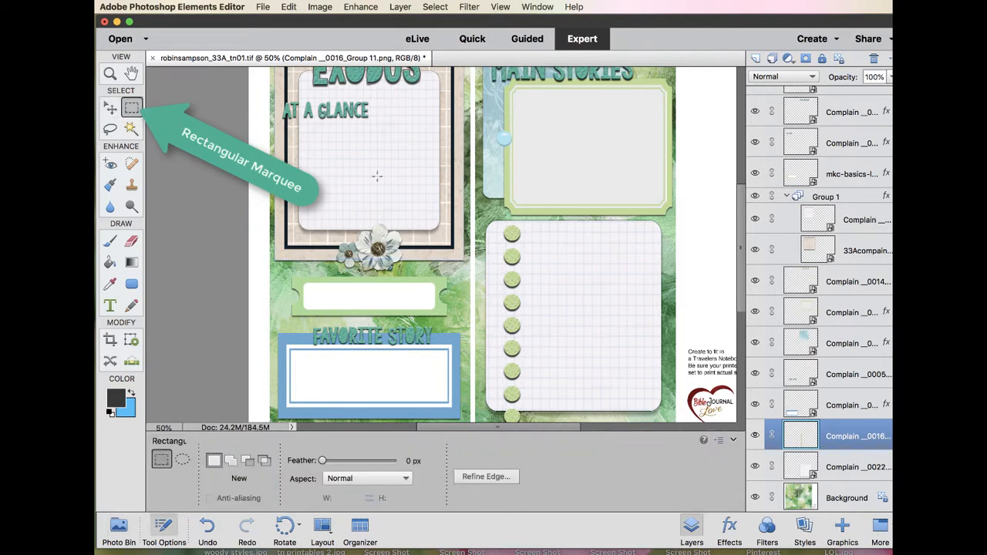
left_click_drag(494, 222, 541, 266)
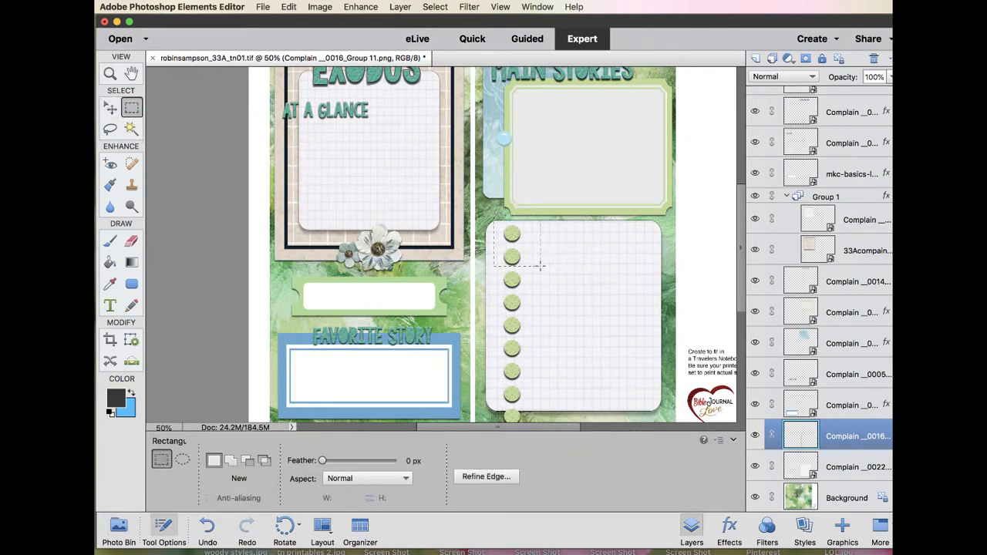
key("Delete")
key("super+d")
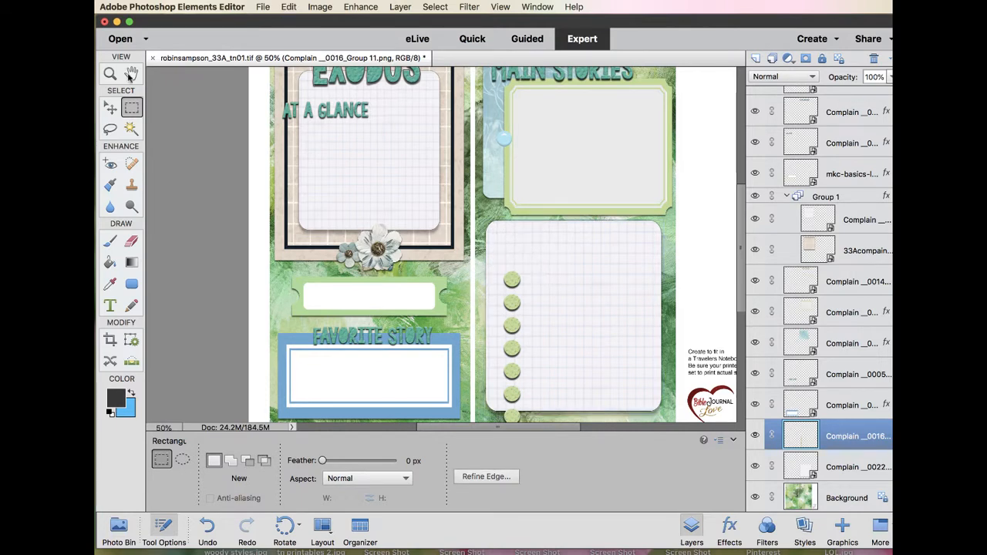
- Move the remaining green dots up so the whole column fits within the grid card
left_click(110, 108)
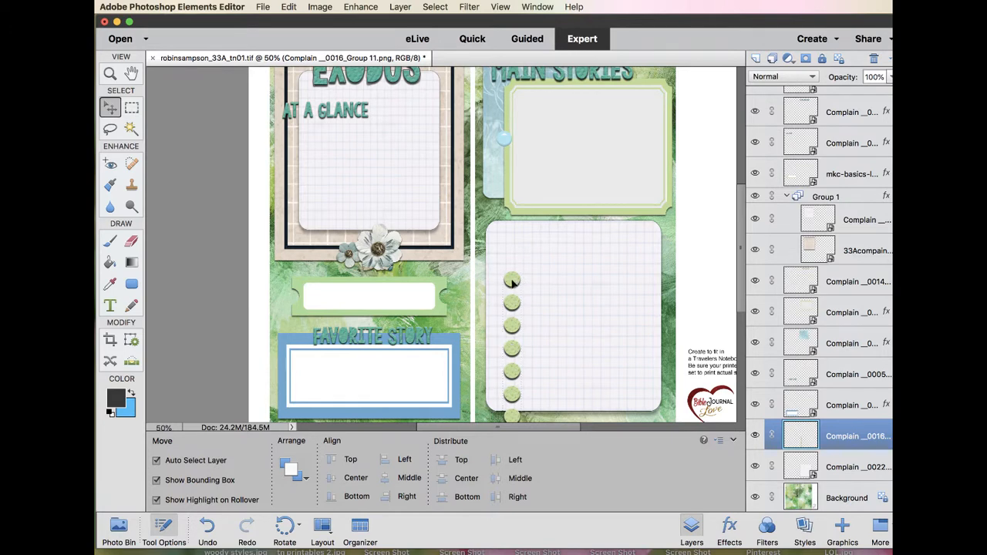
left_click_drag(514, 281, 512, 253)
scroll(609, 296, "down", 2)
left_click(609, 295)
- Add the "My Favorite Verses" title from the open files to the spread and nudge the large grid card slightly
left_click(118, 529)
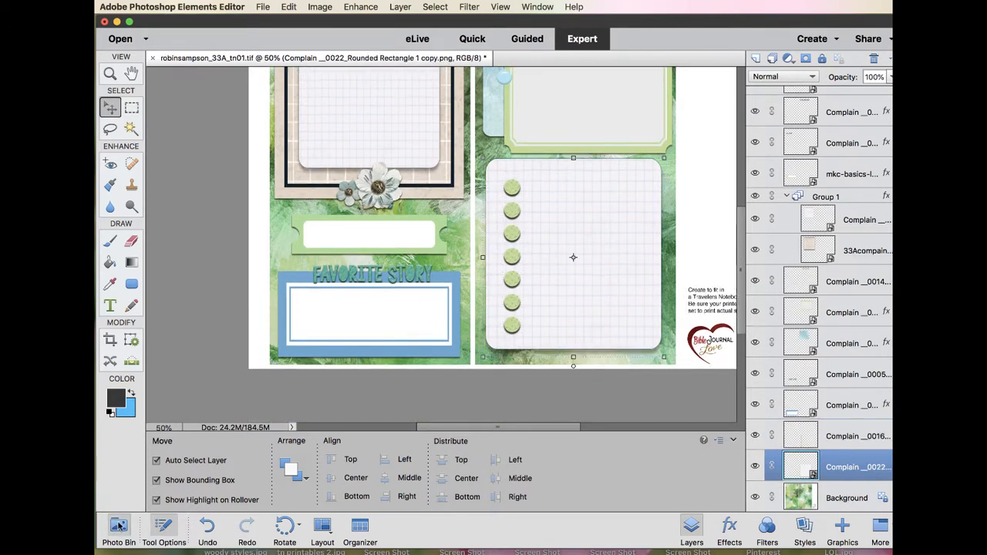
scroll(518, 456, "up", 3)
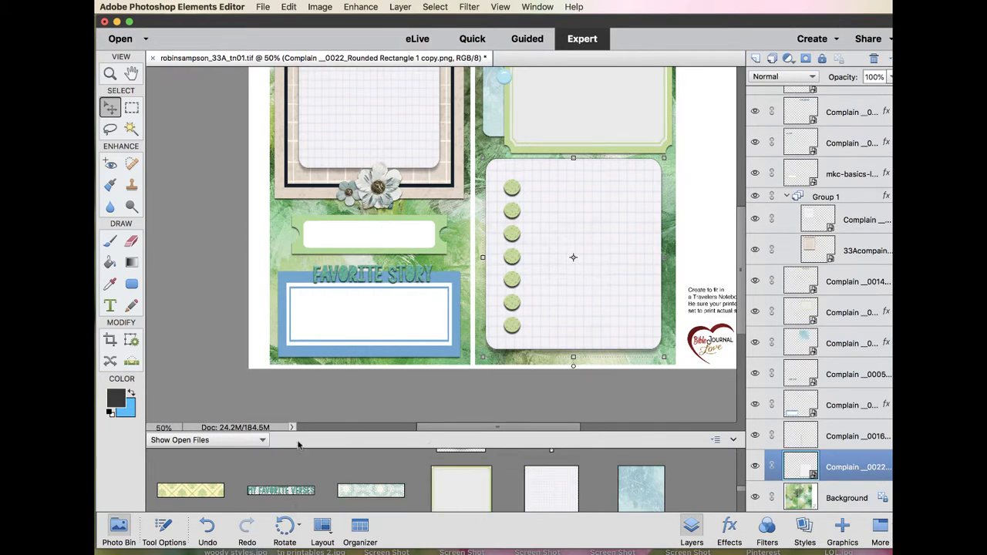
left_click_drag(284, 490, 590, 144)
scroll(567, 199, "up", 4)
mouse_move(549, 302)
left_mouse_down()
mouse_move(576, 245)
mouse_move(553, 308)
left_mouse_up()
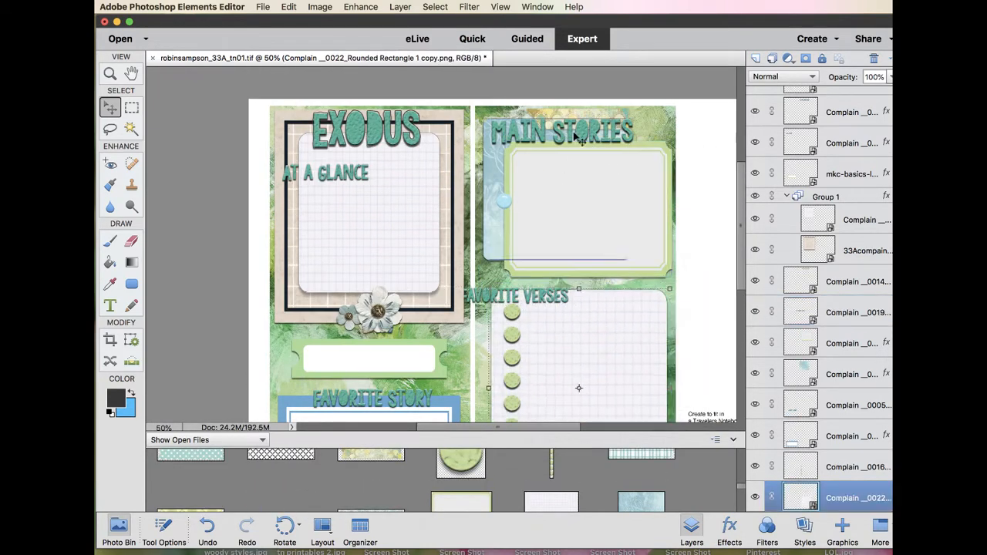
- Move the "Main Stories" title to the top of the grid card and "My Favorite Verses" to the top of the green-bordered card
left_click_drag(582, 132, 598, 304)
left_click_drag(492, 297, 575, 163)
- Shrink the dot column to about 81% width and 92% height so it fits below the "Main Stories" title
scroll(571, 167, "down", 3)
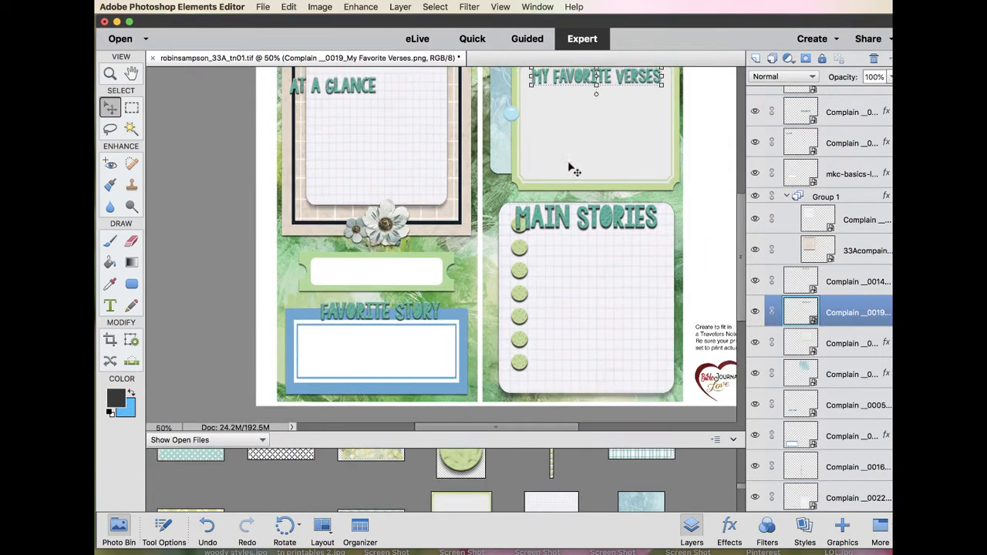
left_click_drag(520, 224, 519, 235)
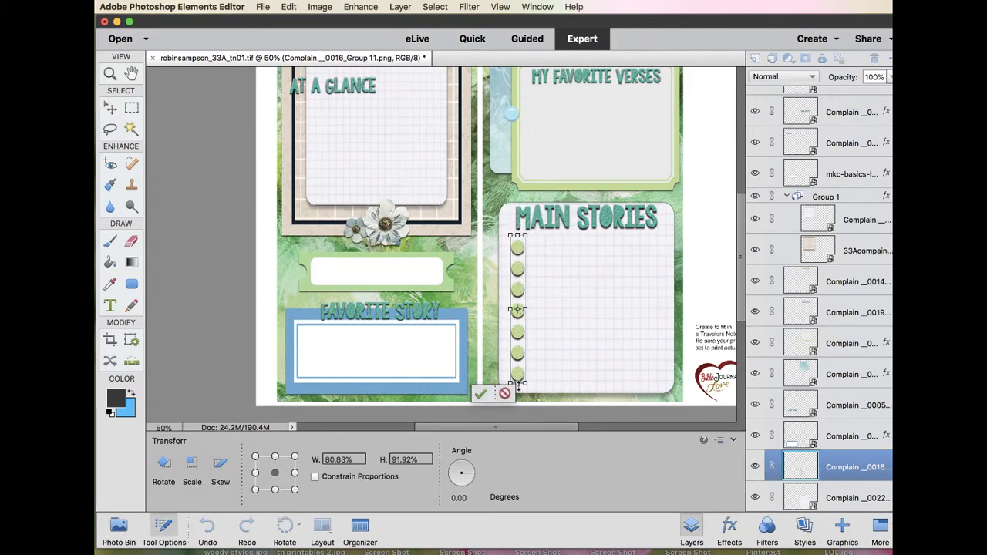
left_click(483, 394)
left_click(570, 282)
scroll(569, 281, "right", 2)
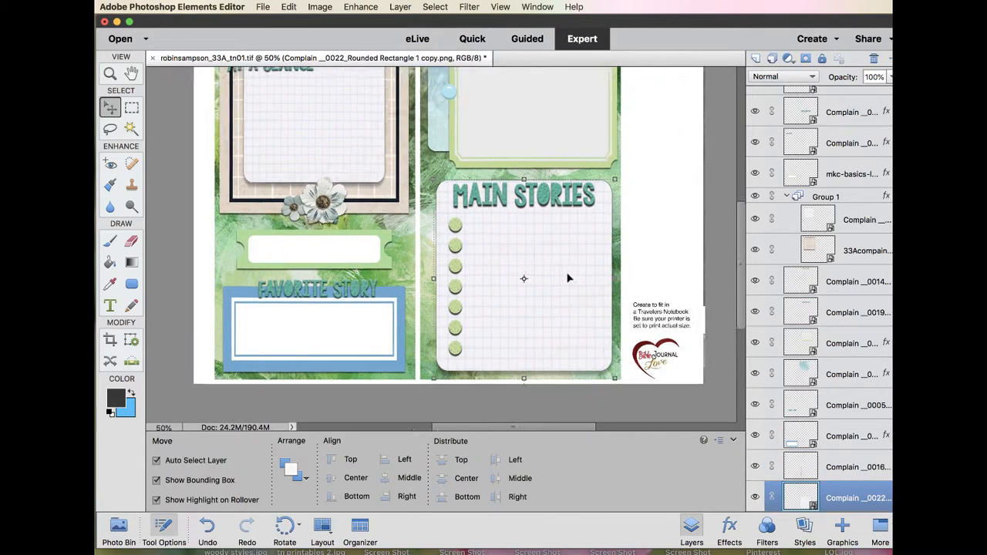
- Shorten the tan tag group from its upper edge so it starts just below the "Exodus" title
scroll(569, 282, "up", 3)
left_click(268, 160)
left_click(271, 173)
left_click_drag(310, 99, 293, 162)
scroll(361, 219, "down", 3)
left_click(360, 227)
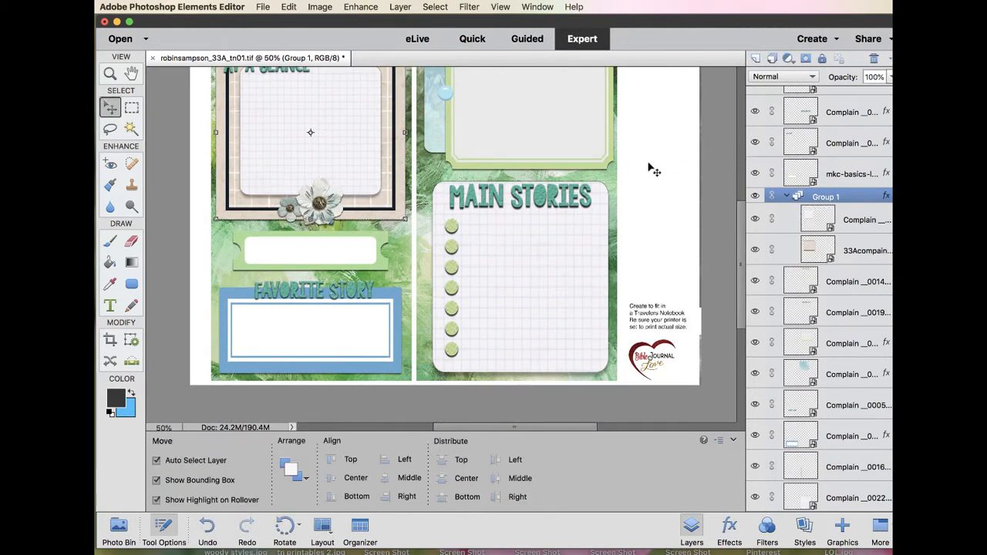
- Create a text box beside the dots on the "Main Stories" card with the 24 pt text "Moses First 40"
scroll(652, 168, "up", 3)
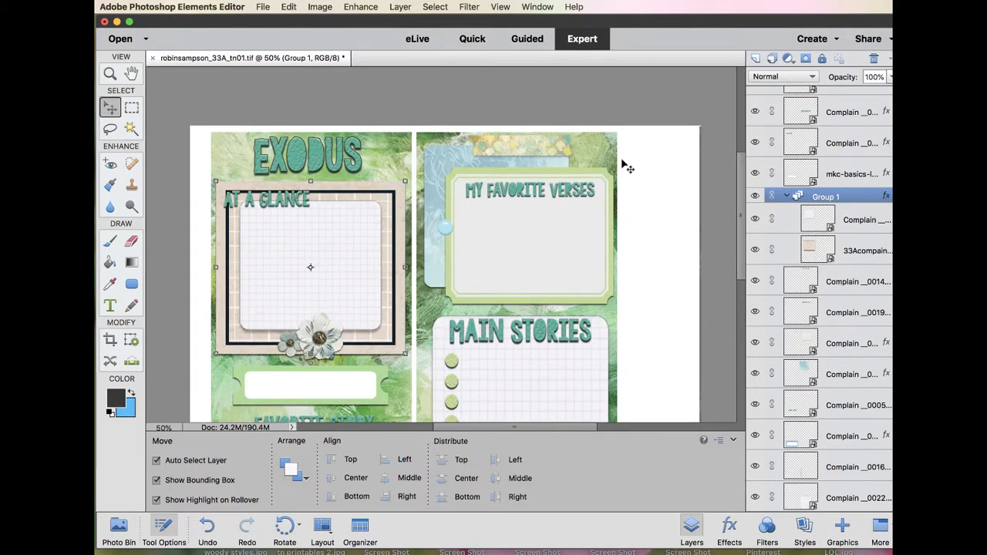
left_click(528, 238)
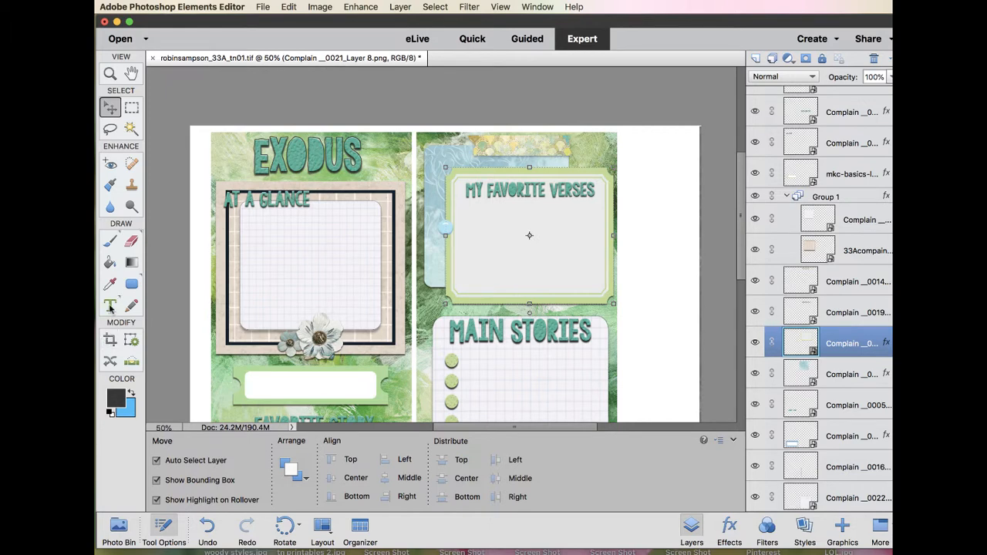
key("t")
scroll(480, 210, "down", 4)
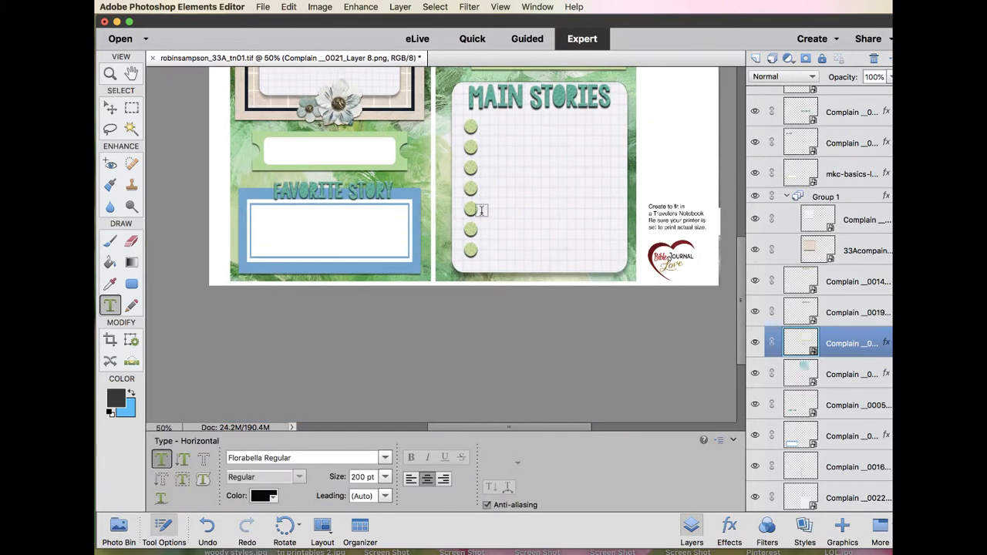
scroll(481, 210, "up", 4)
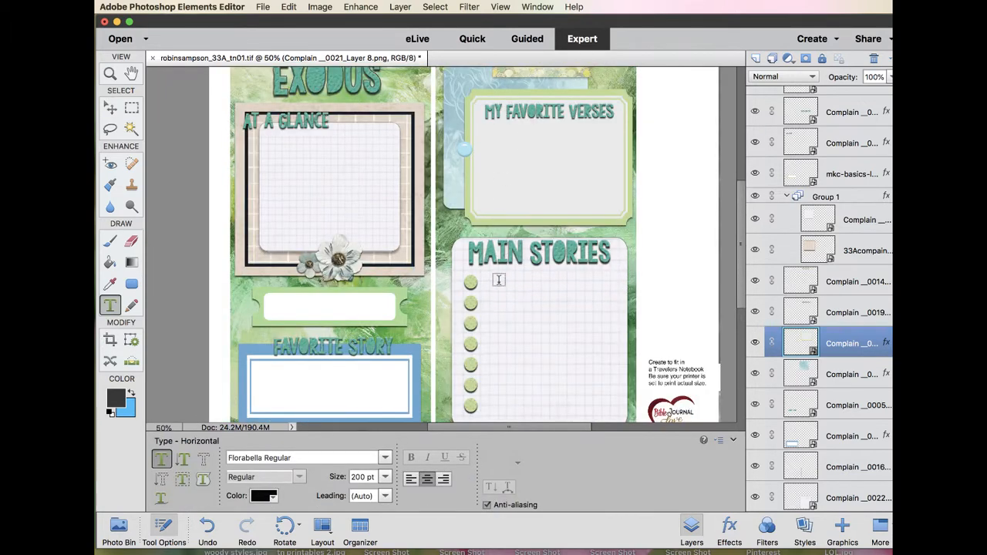
left_click_drag(489, 275, 622, 415)
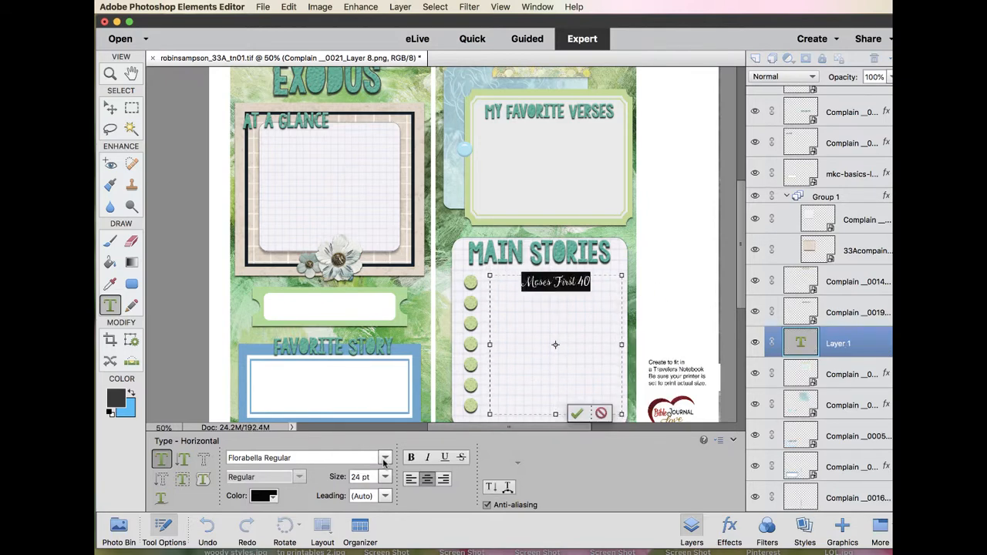
- Change the "Moses First 40" text to the Didot Bold font and left-align it
left_click(385, 459)
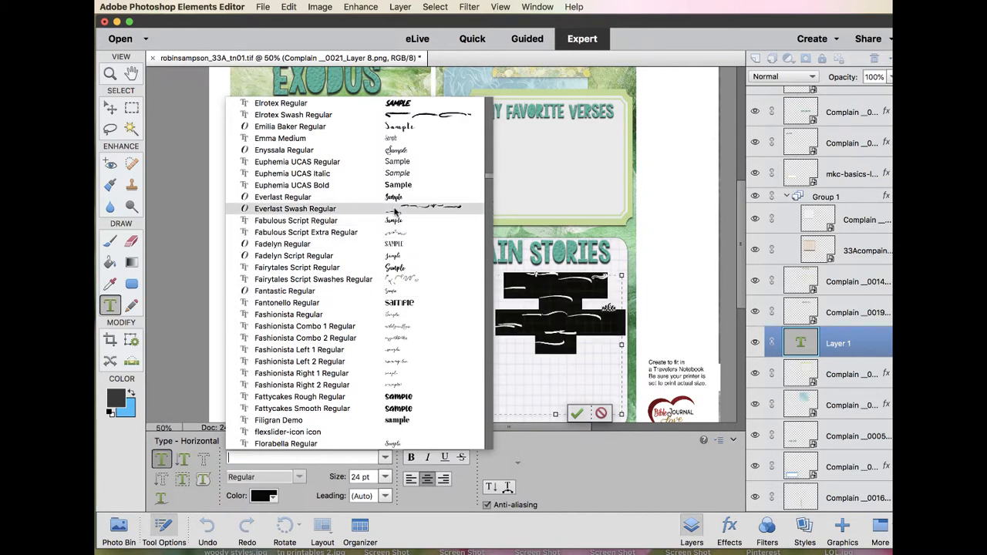
left_click(349, 138)
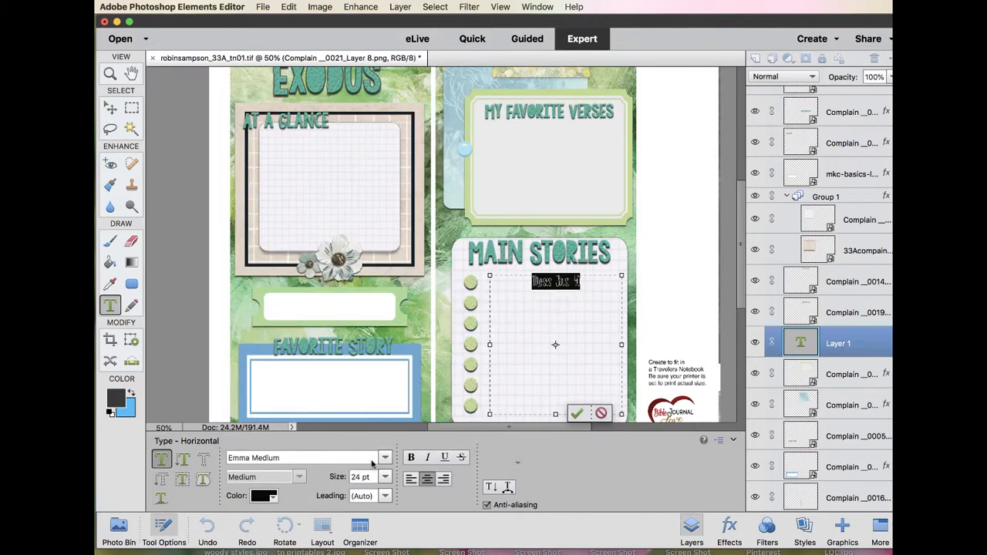
left_click(384, 458)
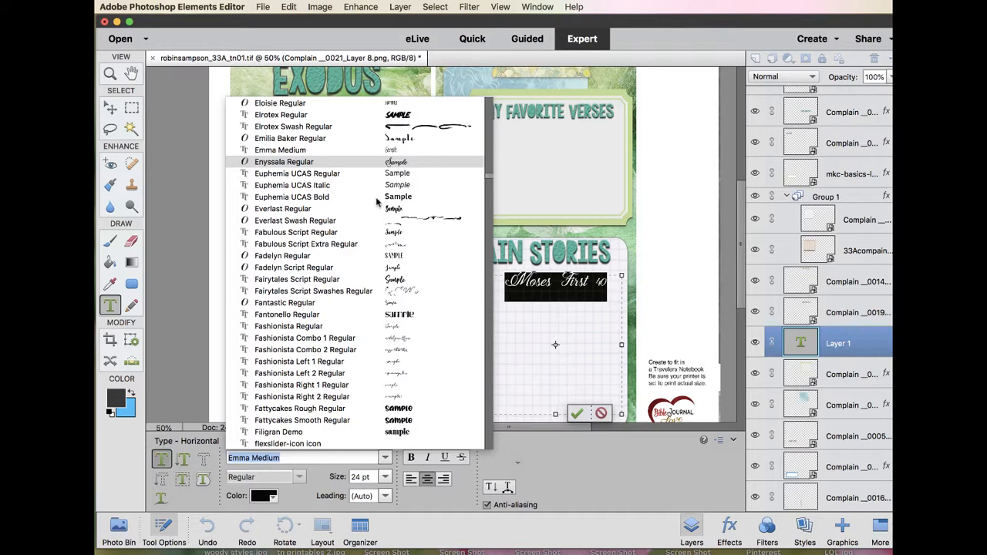
scroll(377, 202, "up", 5)
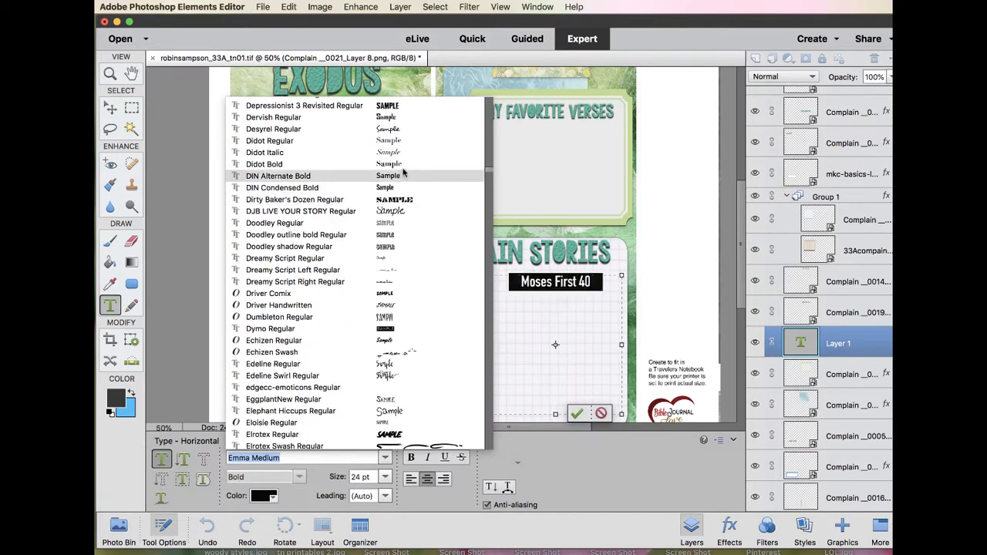
left_click(401, 166)
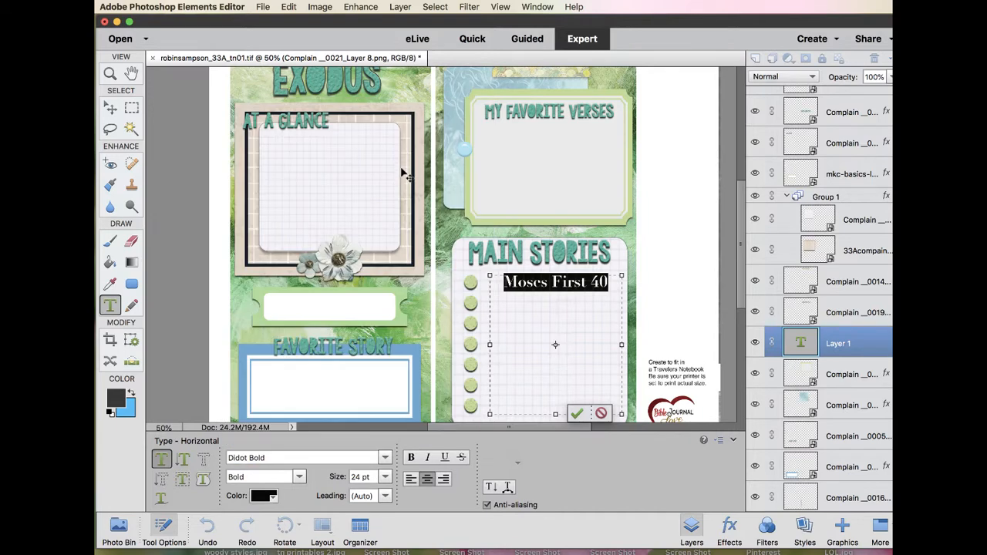
left_click(409, 479)
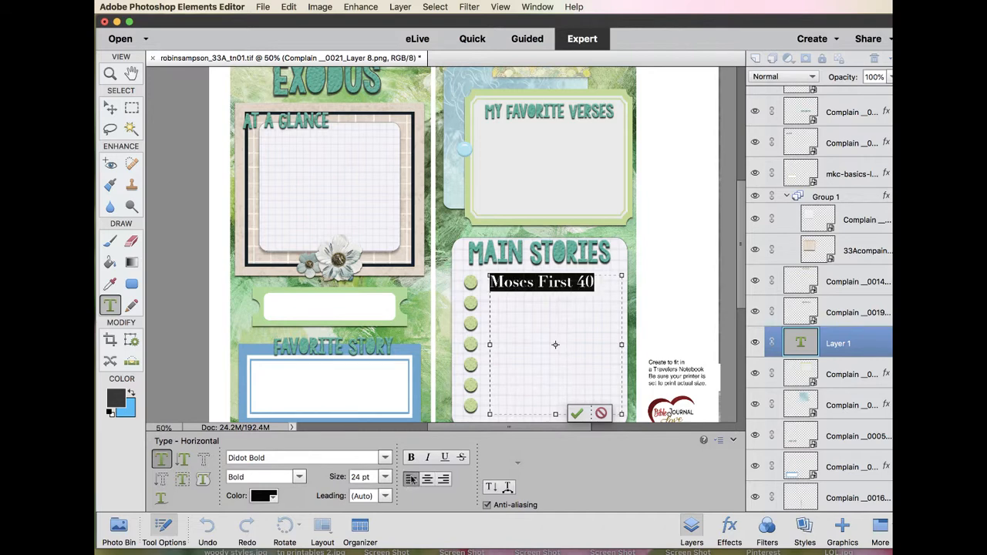
- Add the lines "Moses' Call", "Plagues", "Passover" and "Red Sea" below "Moses First 40" and move the text block closer to the dots
left_click(599, 275)
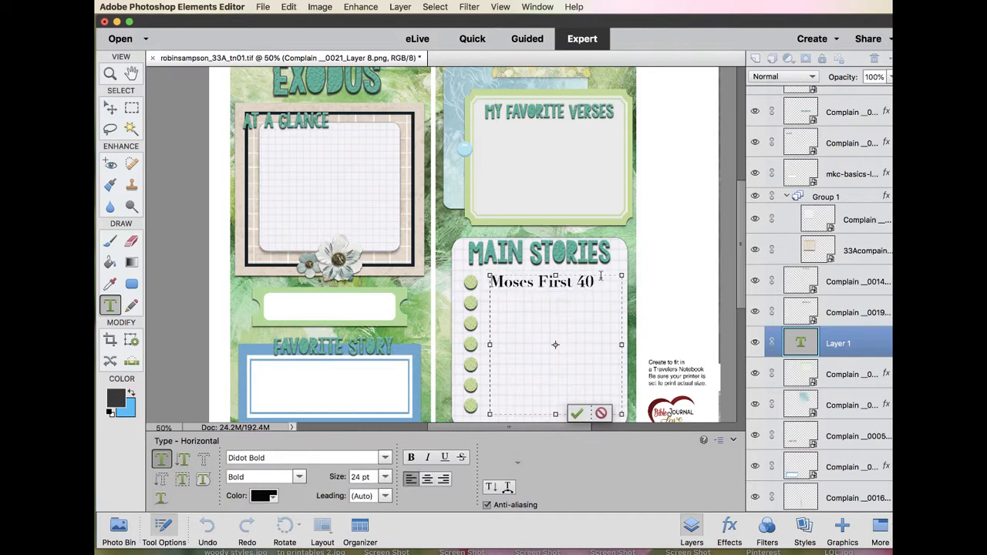
type("Moses' Call")
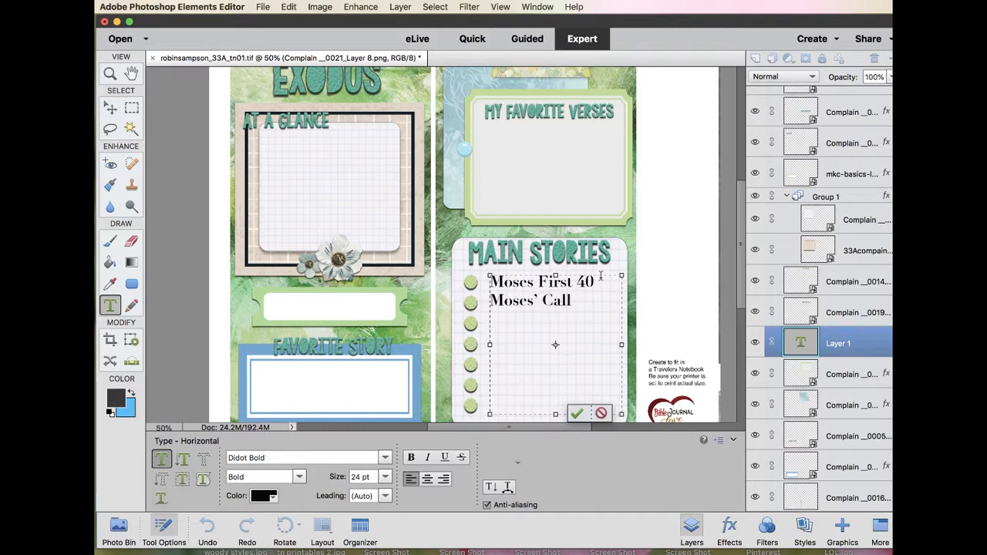
type("Plague")
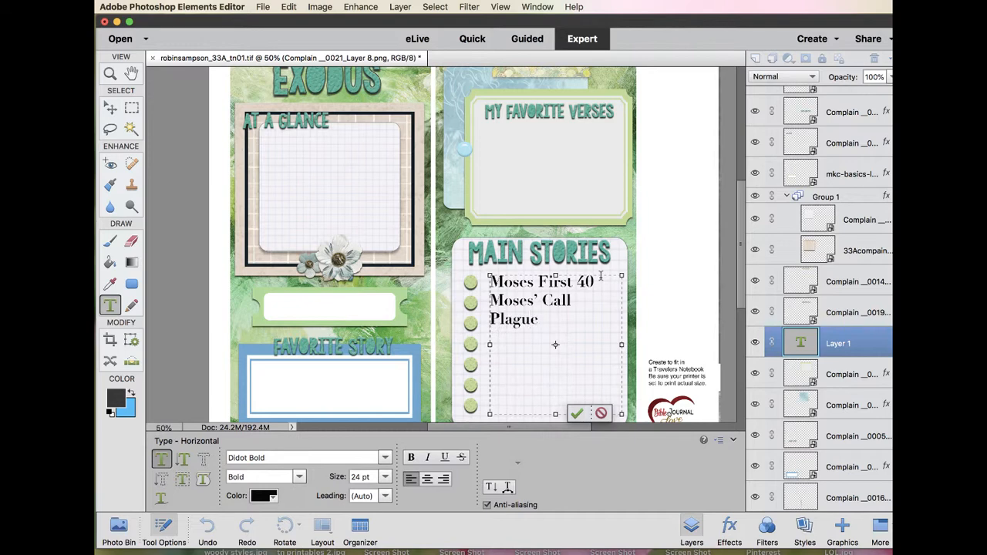
type("Passover")
key("Return")
type("Red Sea")
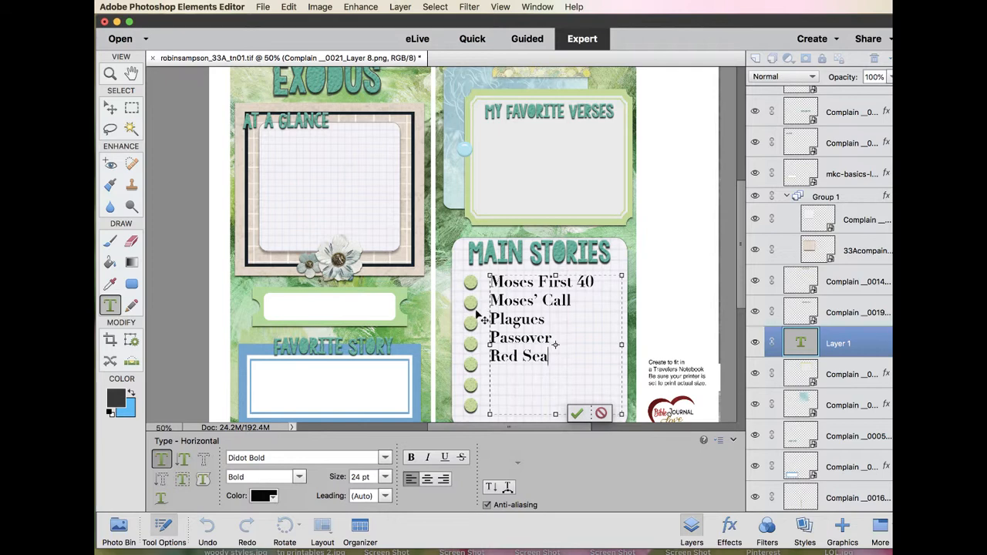
left_click(111, 108)
left_click_drag(598, 282, 585, 285)
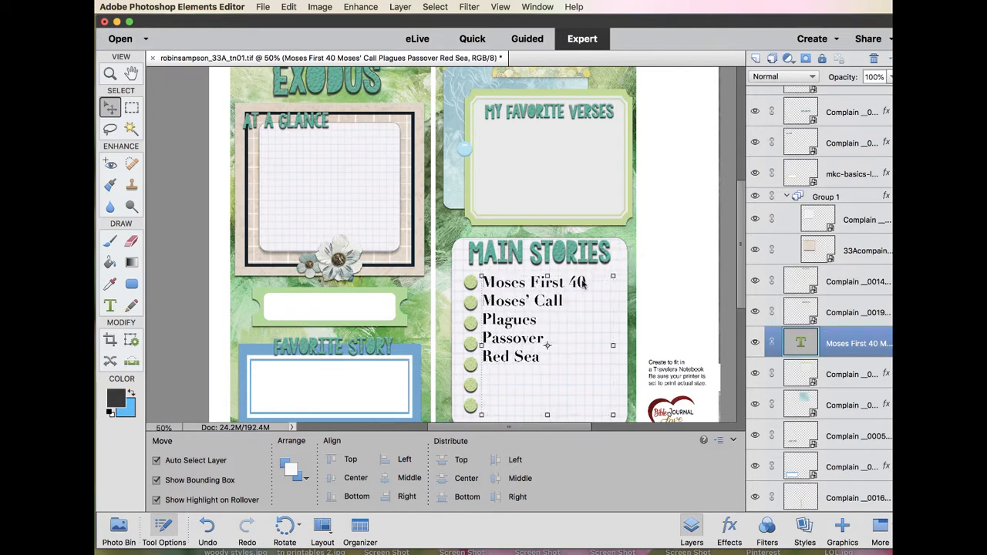
- Set the whole Main Stories text list to 18 pt with 24 pt leading
left_click(109, 305)
left_click(517, 338)
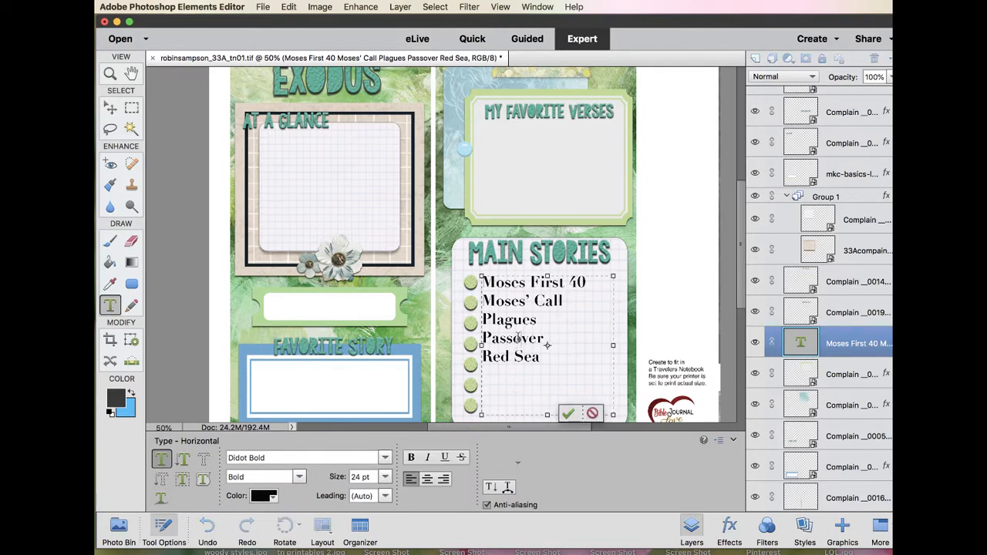
key("super+a")
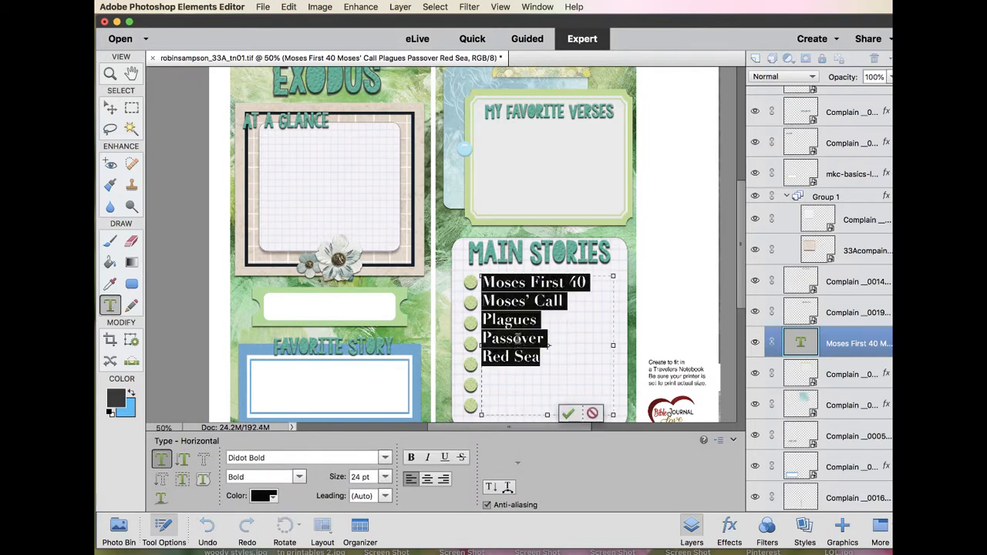
left_click(385, 478)
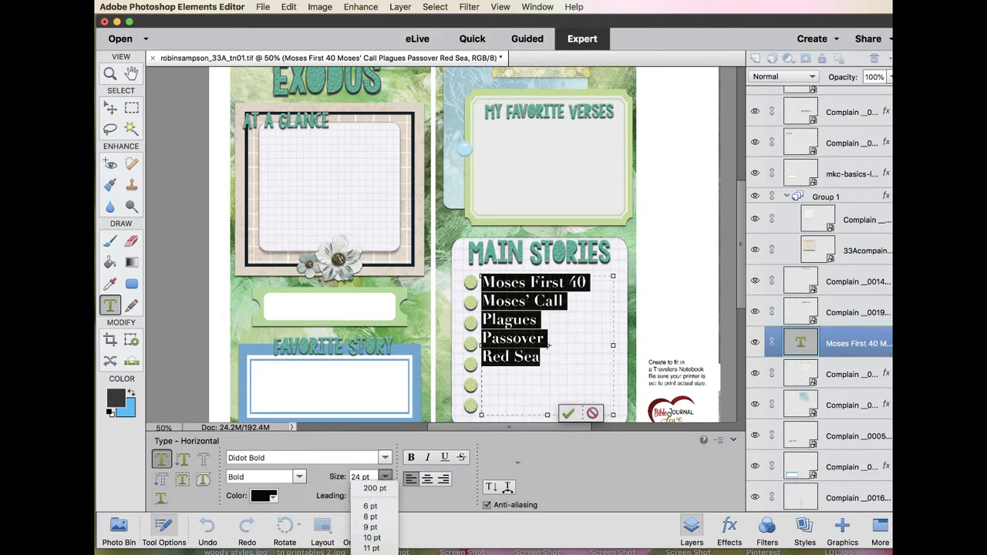
left_click(372, 554)
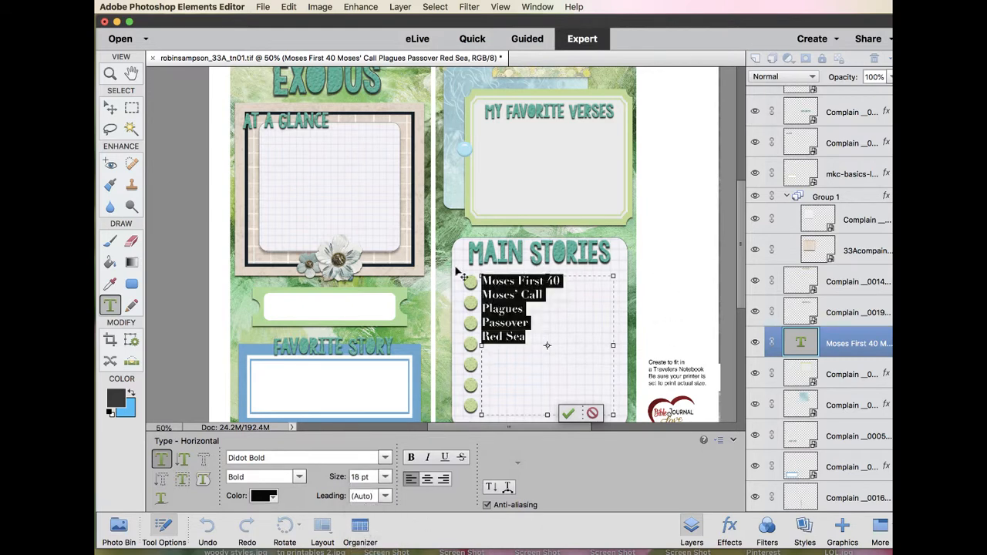
left_click(387, 500)
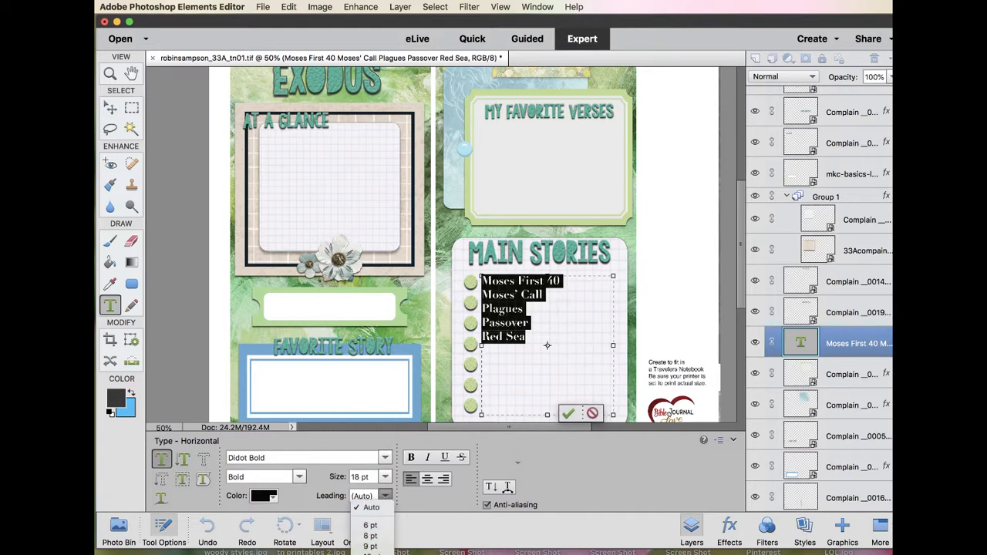
left_click(371, 554)
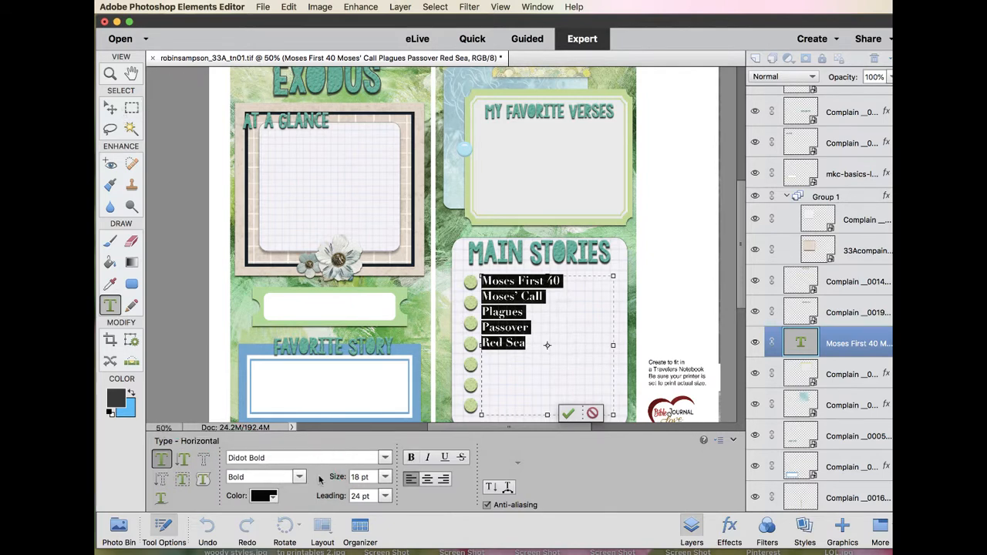
- Try 36 pt leading on the Main Stories text list and set it back to 24 pt
left_click(385, 496)
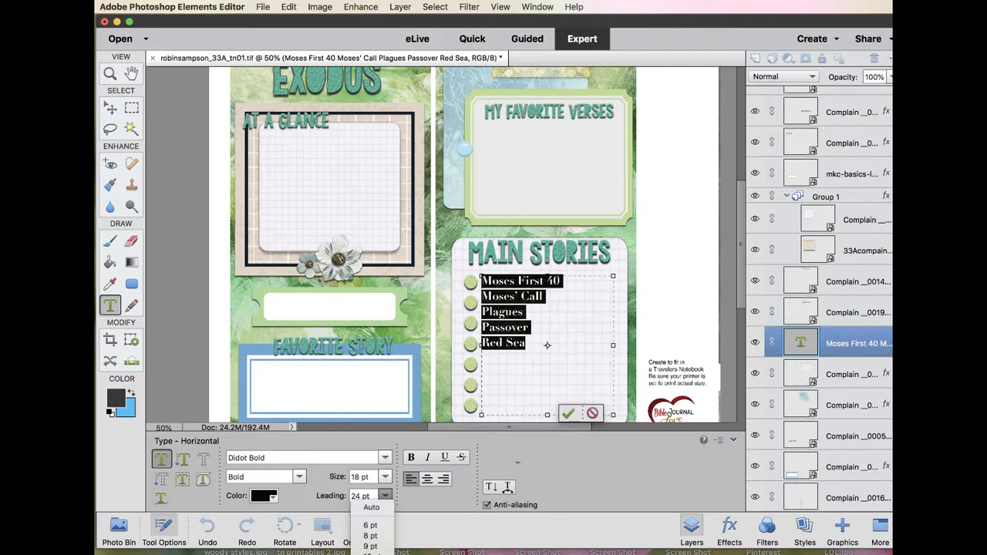
left_click(371, 554)
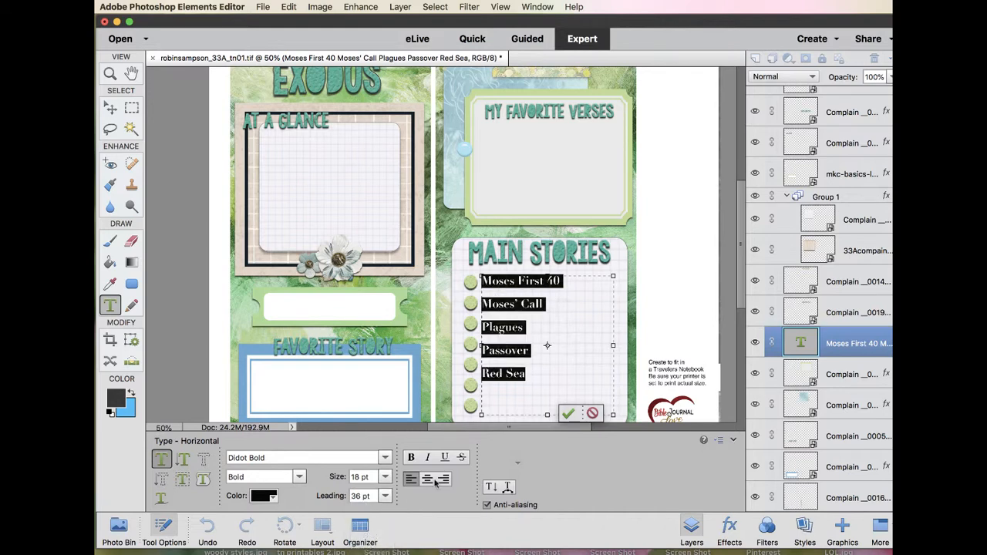
left_click(385, 496)
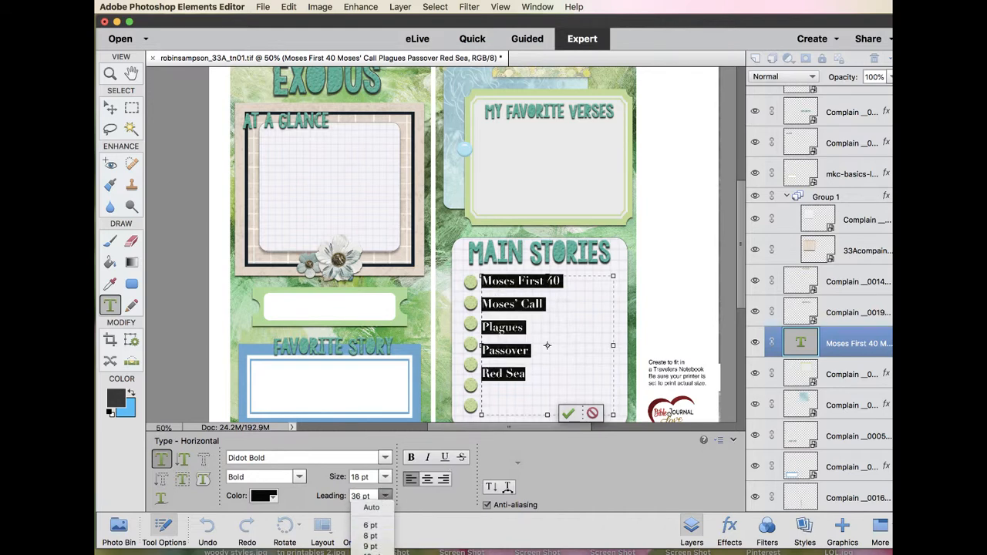
left_click(371, 554)
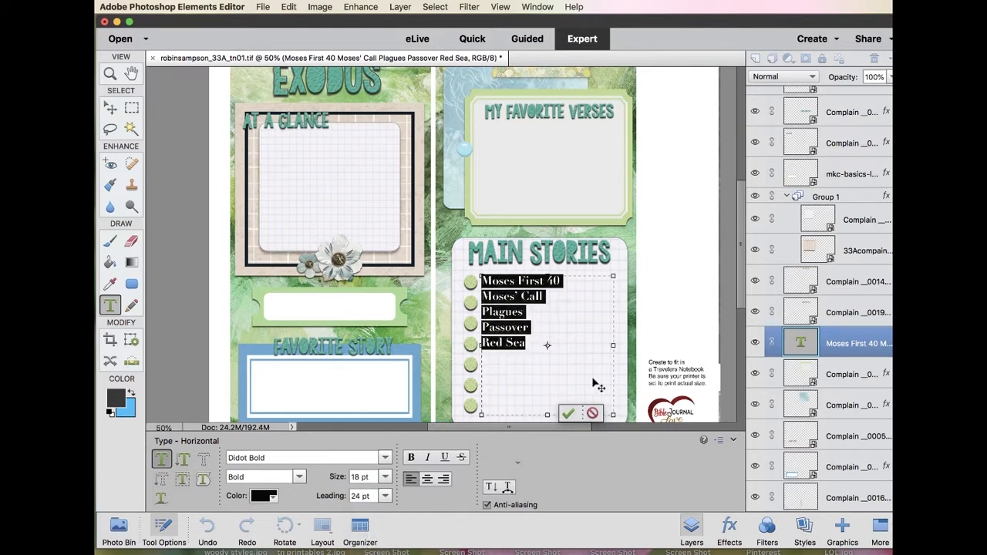
- Finish editing the story list and nudge the green label below the flowers slightly to the right
left_click(111, 109)
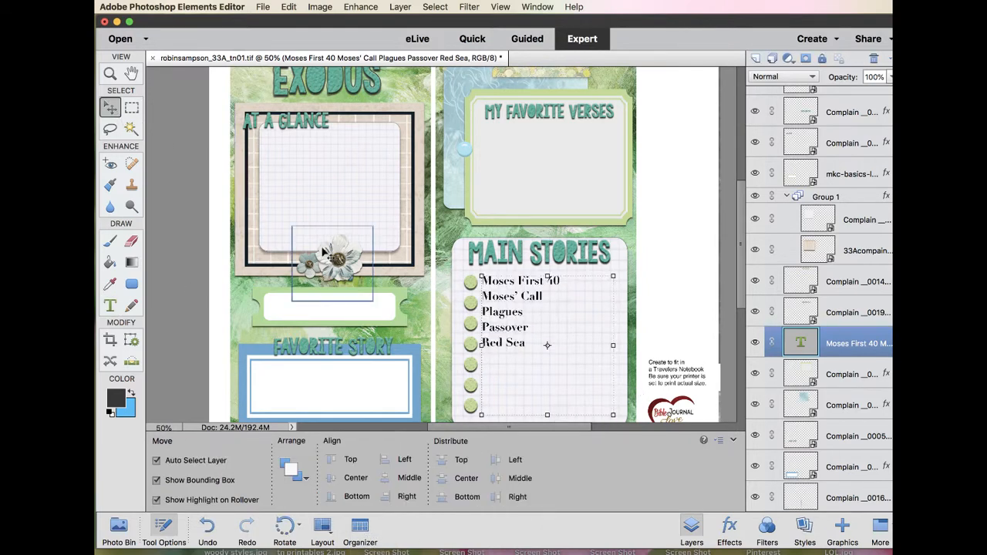
left_click(679, 292)
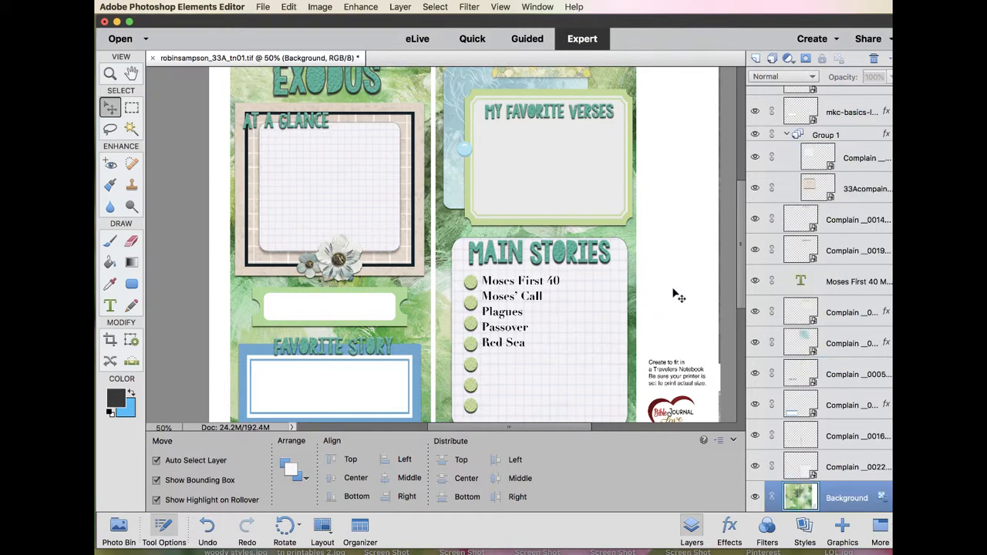
left_click_drag(371, 305, 366, 306)
- Try enlarging and rotating the flower cluster by about 15 degrees, and undo the transform
left_click(345, 256)
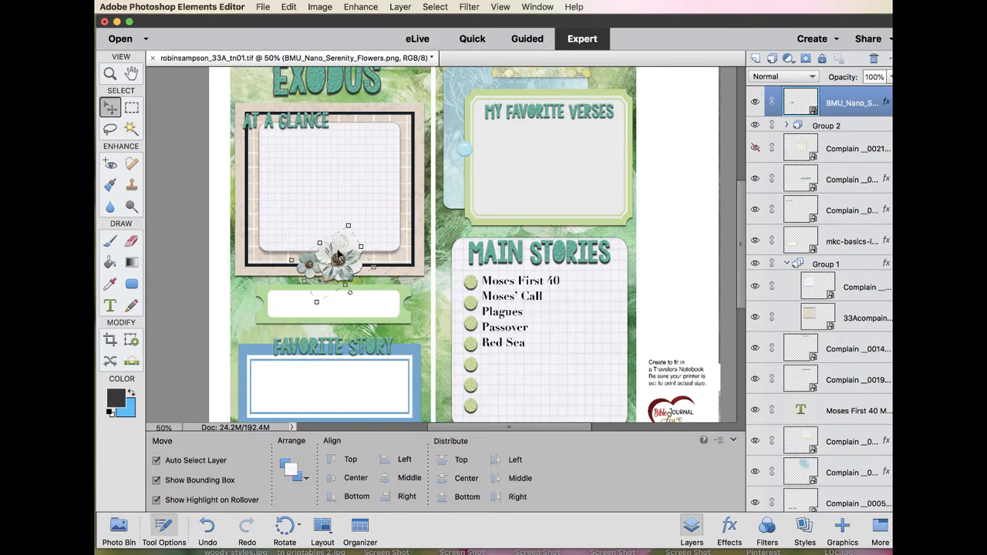
left_click_drag(372, 267, 420, 272)
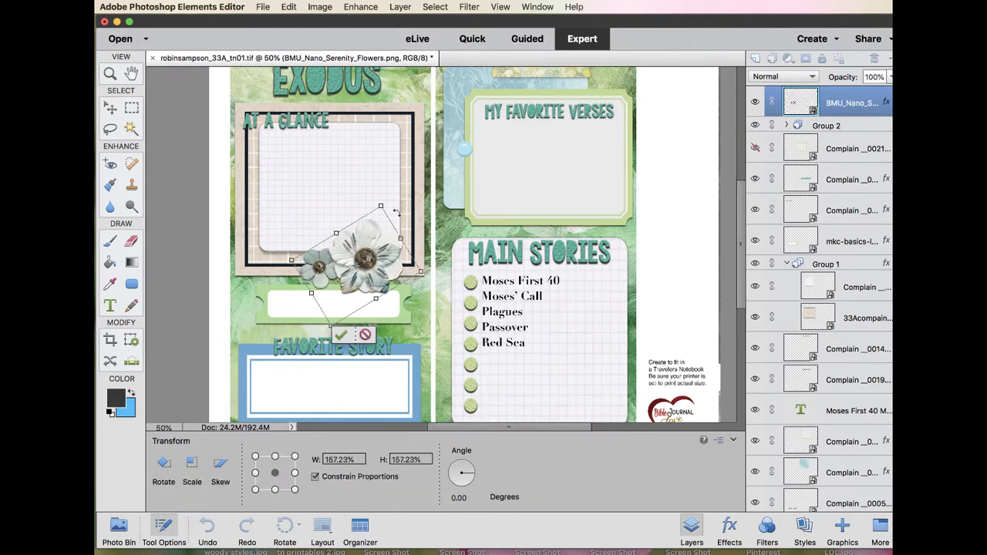
left_click_drag(397, 241, 354, 253)
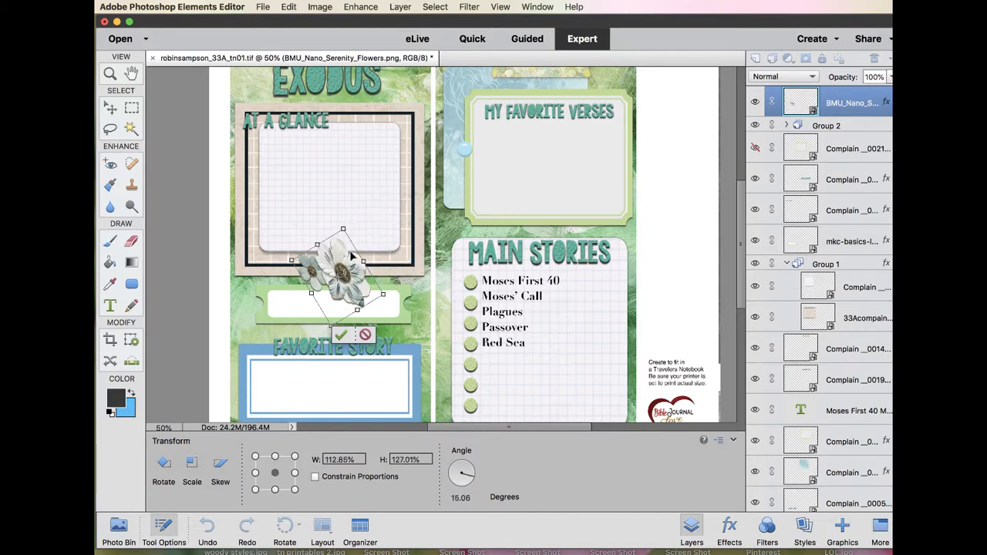
key("Return")
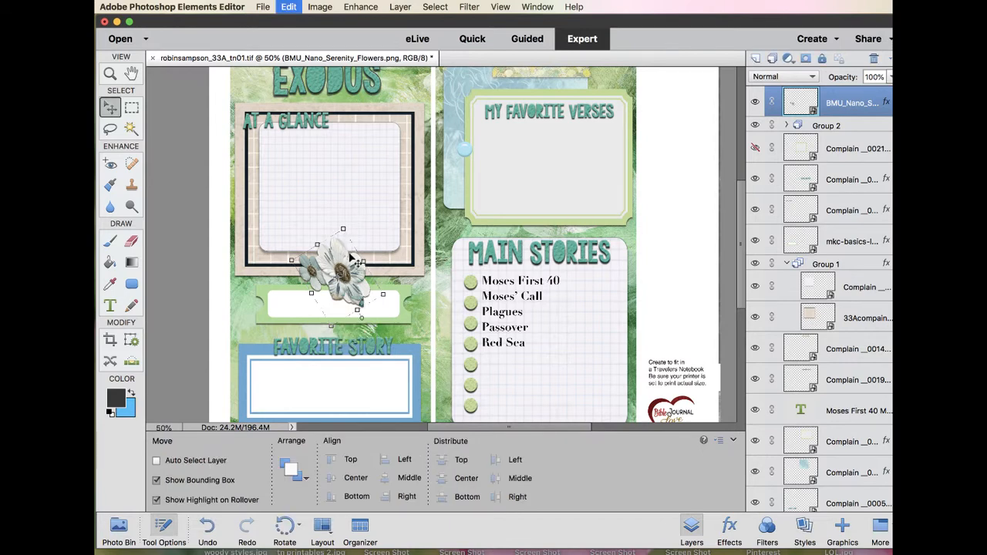
key("super+z")
- Move the flower cluster down about 0.12 in and nudge the story list slightly away from the dots
left_click(351, 257)
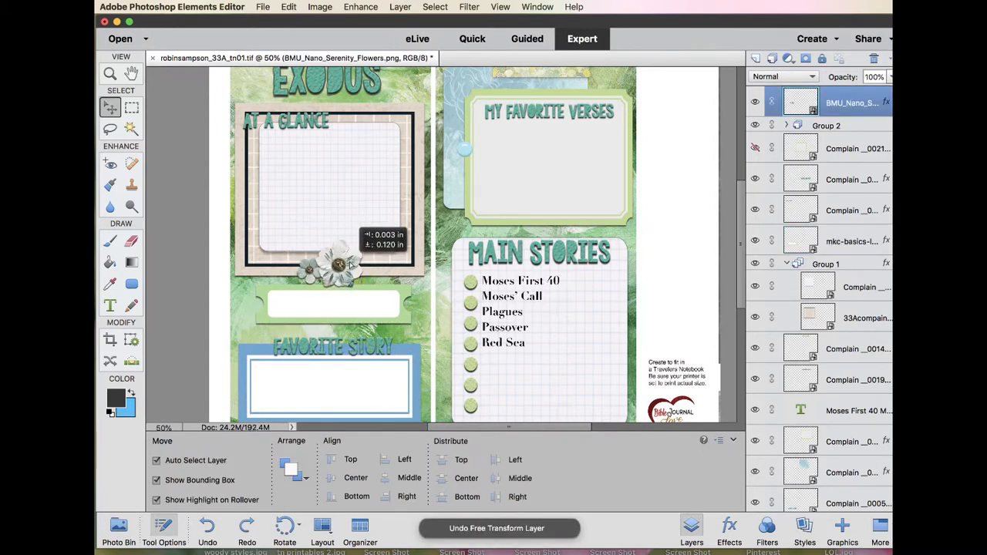
left_click_drag(549, 286, 549, 285)
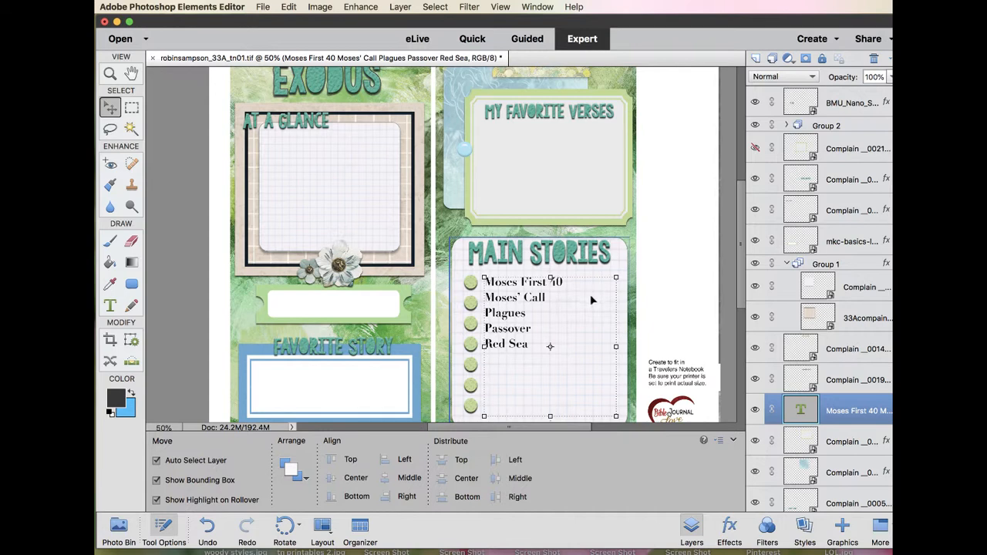
left_click(586, 256)
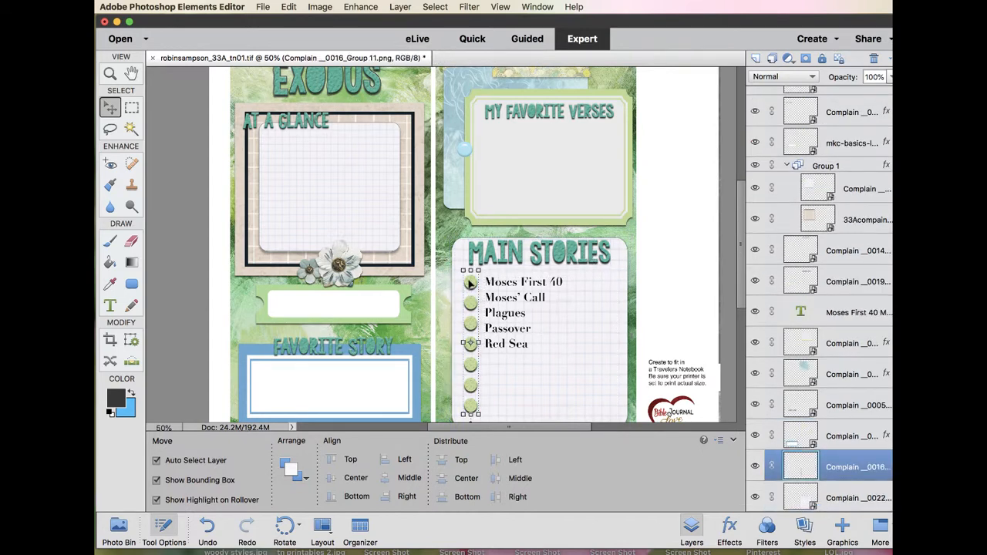
left_click(369, 296)
scroll(662, 294, "down", 5)
scroll(662, 294, "up", 5)
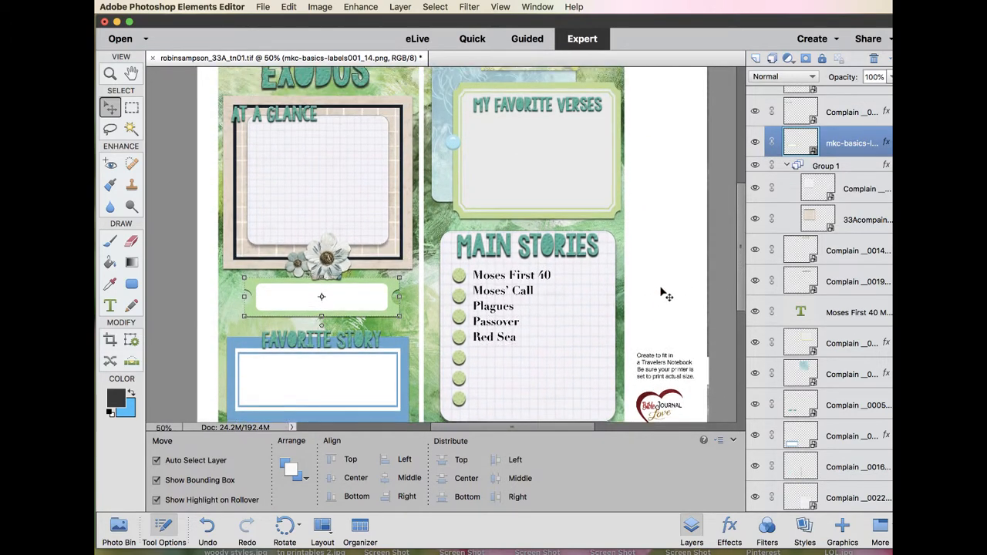
- Add the teal polka-dot tape strip to the page and place it across the upper edge of the tan tag below "Exodus"
scroll(662, 294, "up", 2)
scroll(662, 294, "left", 2)
scroll(662, 294, "down", 1)
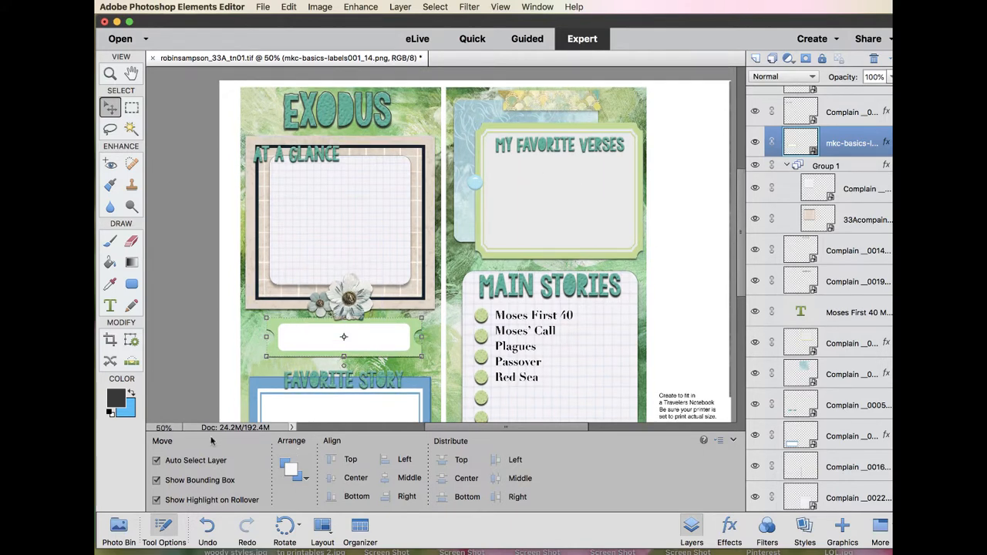
left_click(114, 524)
left_click_drag(202, 468, 440, 225)
left_click_drag(446, 283, 321, 141)
- Bring the "Exodus" title to the front so it overlaps the polka-dot tape, and clear the selection
key("shift+super+bracketright")
left_click(335, 209)
left_click(391, 119)
key("shift+super+bracketright")
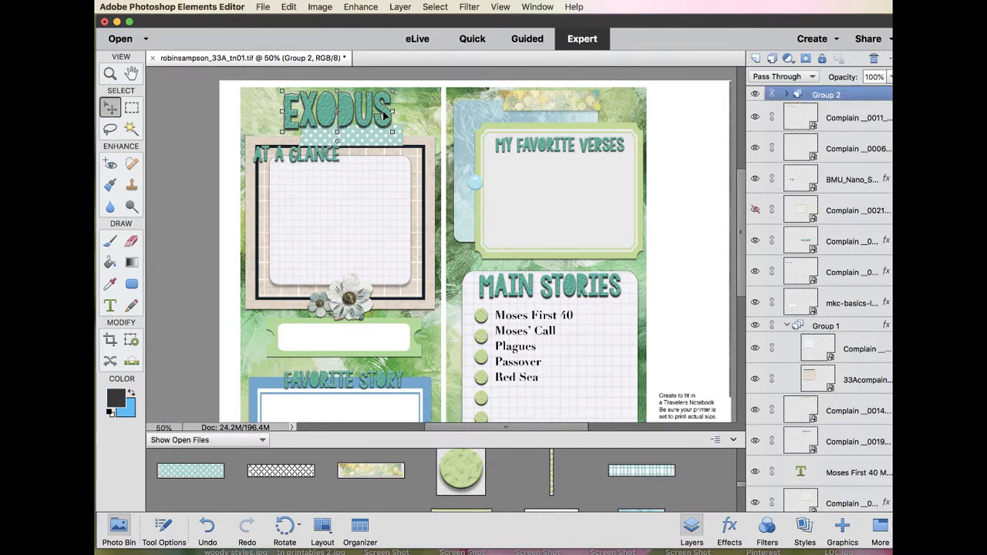
left_click(434, 113)
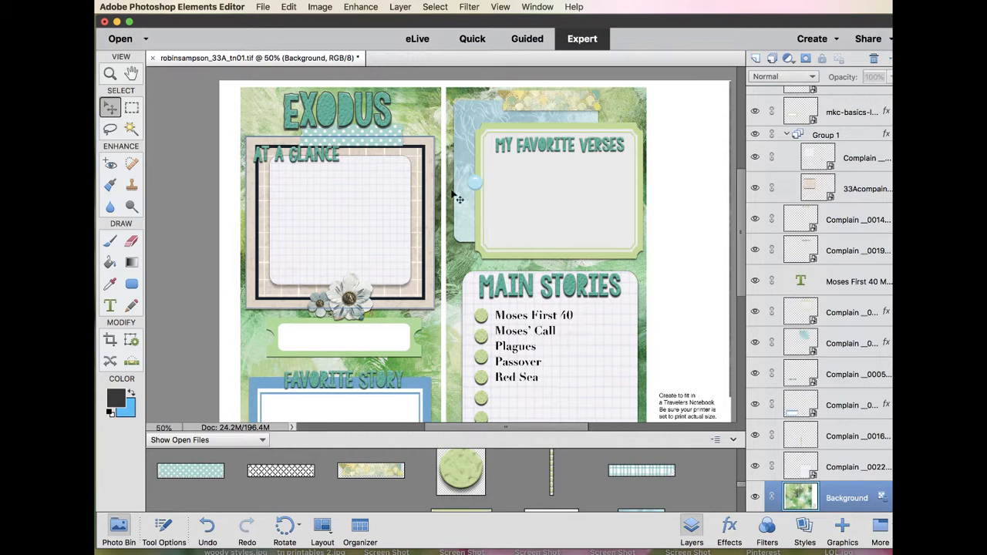
- Hide the "Main Stories" title layer above the story list
left_click(571, 295)
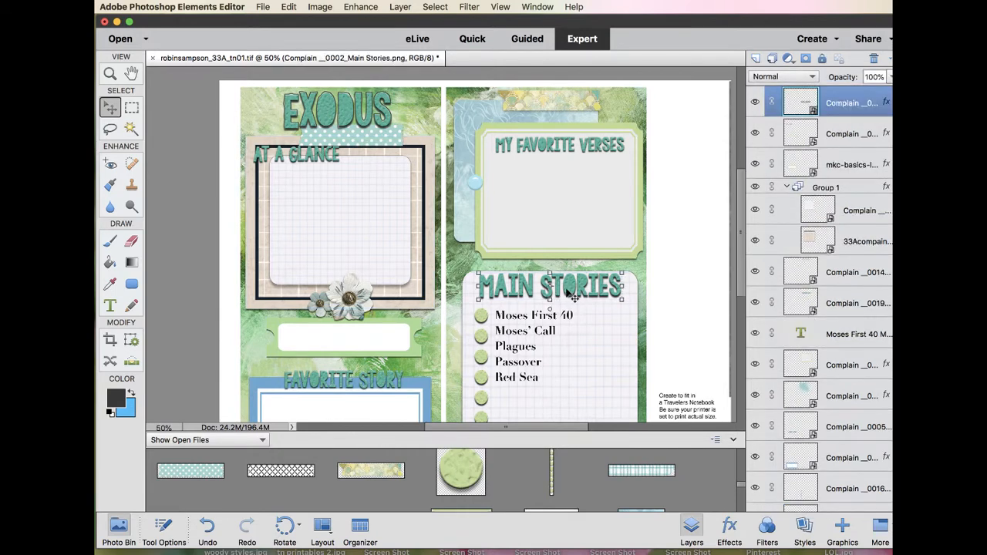
left_click(756, 103)
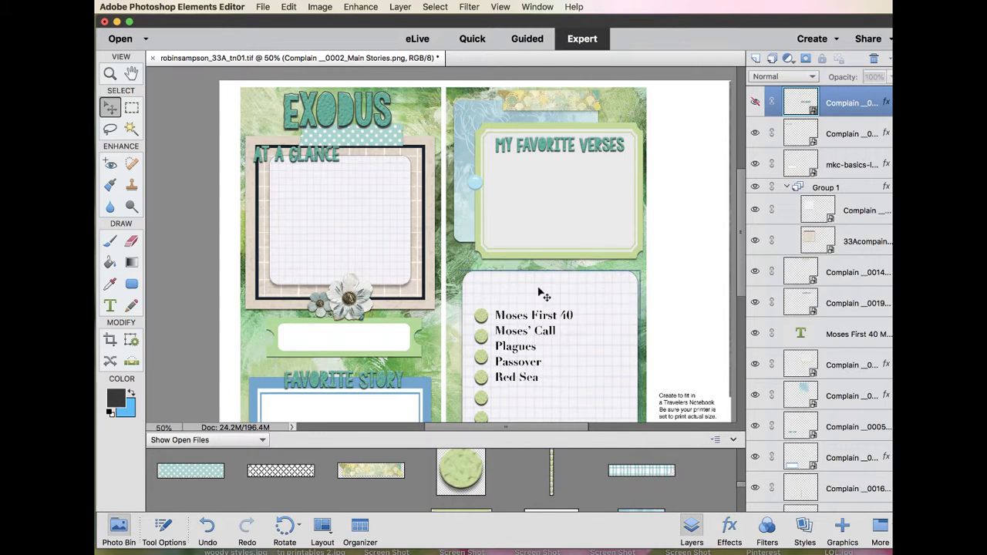
scroll(591, 242, "down", 5)
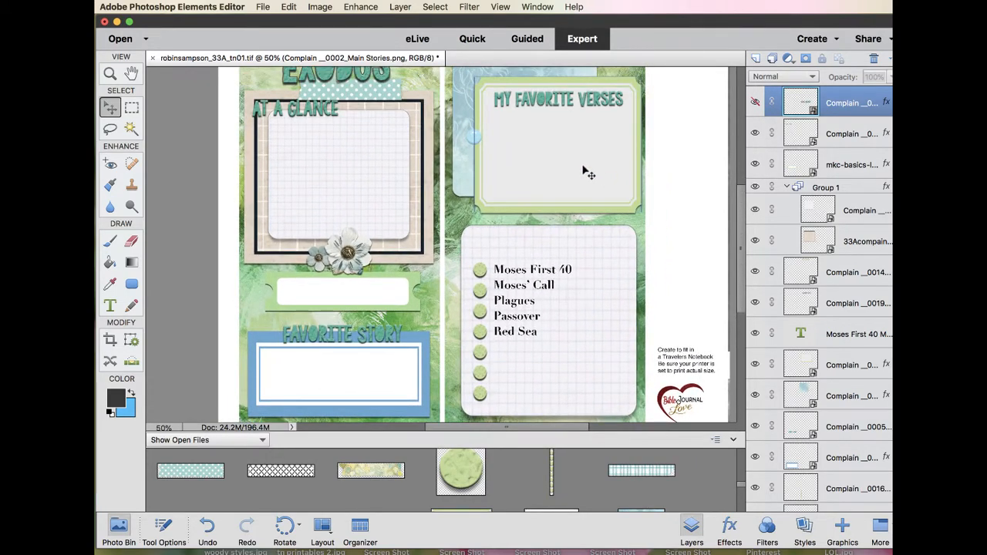
left_click(388, 378)
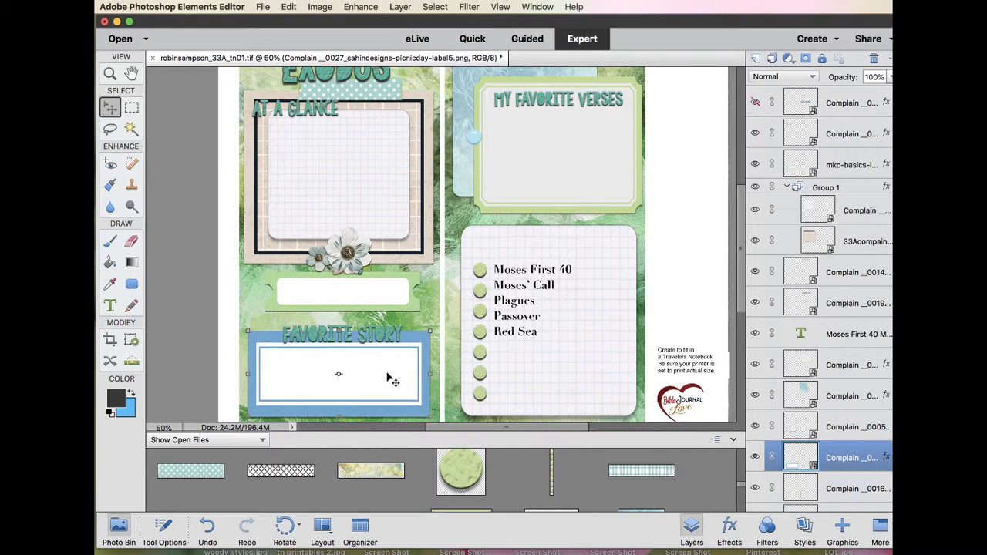
scroll(389, 378, "up", 5)
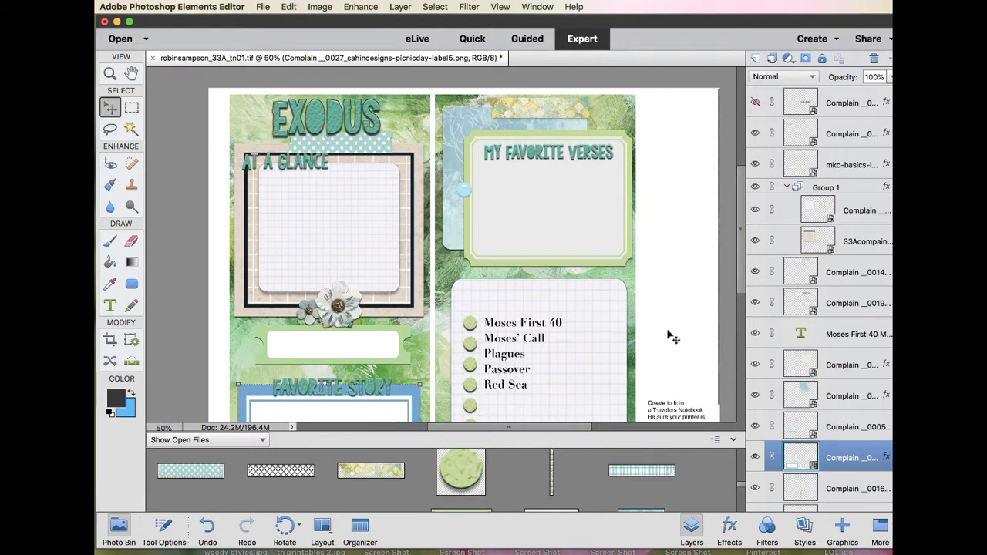
- Switch to Safari, widen its window and look over the Bible Journal Love home page's monthly themes and journal kits
key("super+Tab")
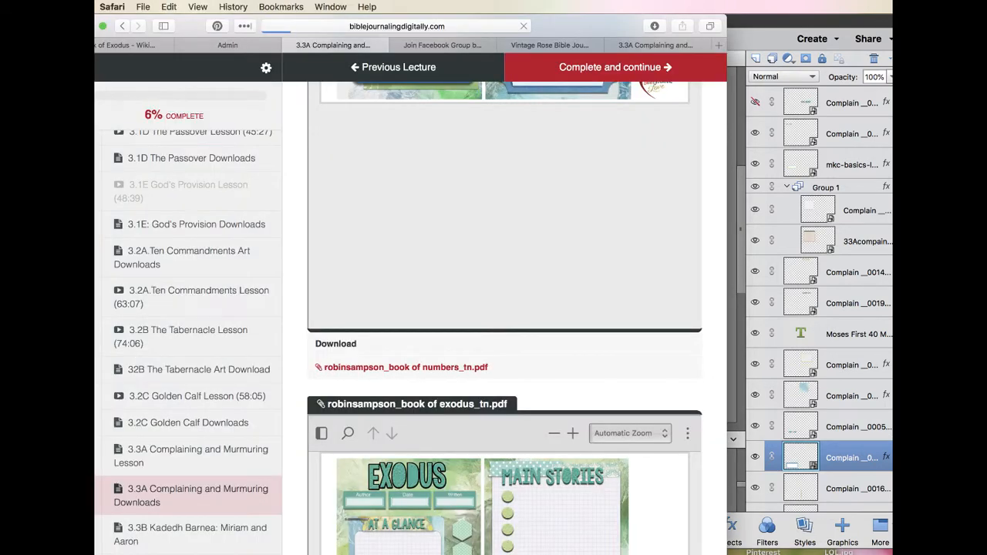
left_click_drag(727, 554, 781, 549)
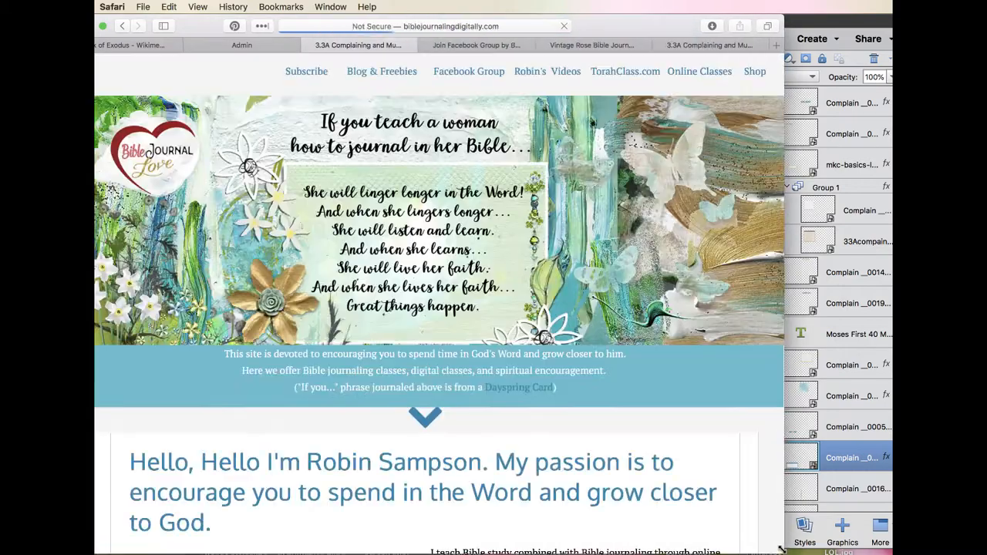
scroll(656, 232, "down", 5)
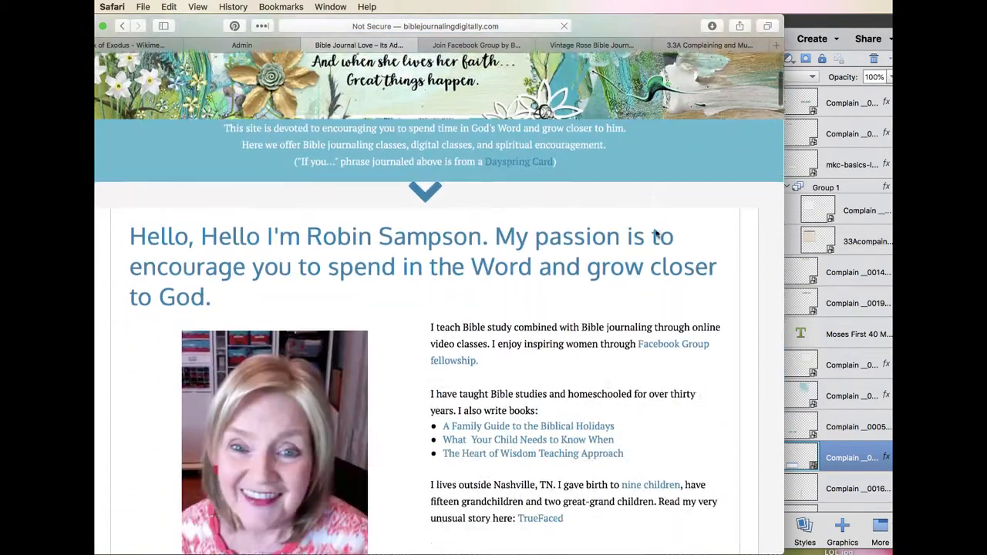
scroll(656, 232, "down", 15)
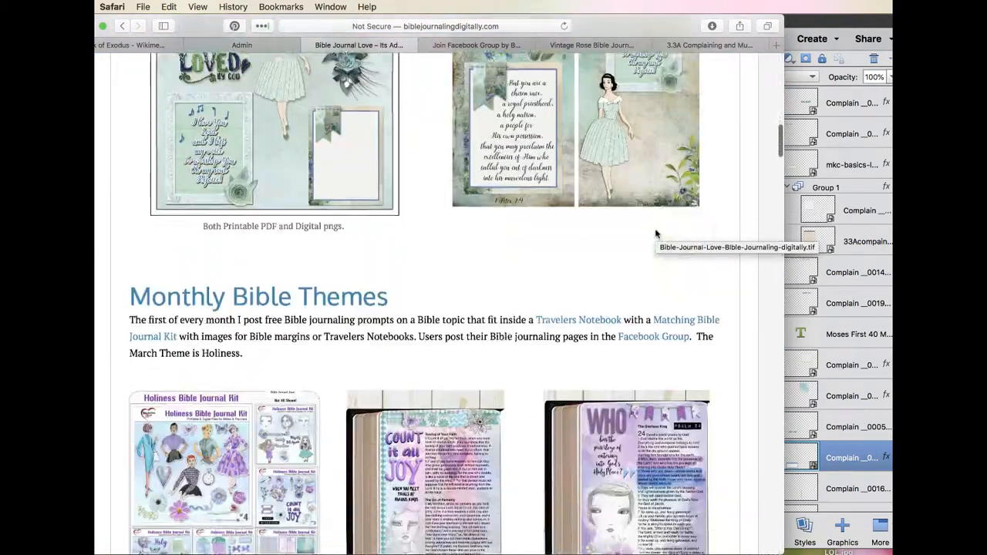
scroll(656, 234, "down", 10)
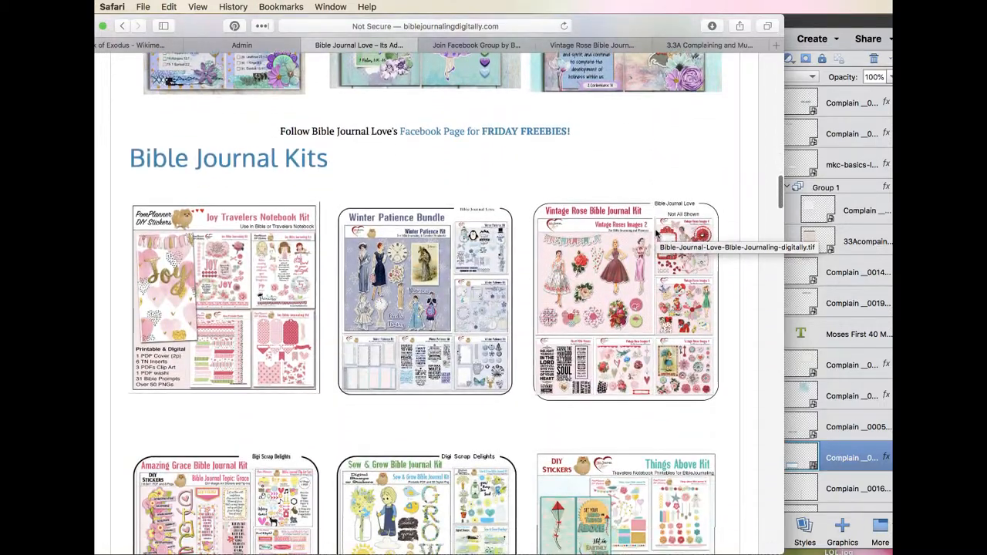
- Examine the enlarged Moses notebook spread, the other Exodus lesson samples and the digital benefits section on the home page
scroll(656, 234, "down", 15)
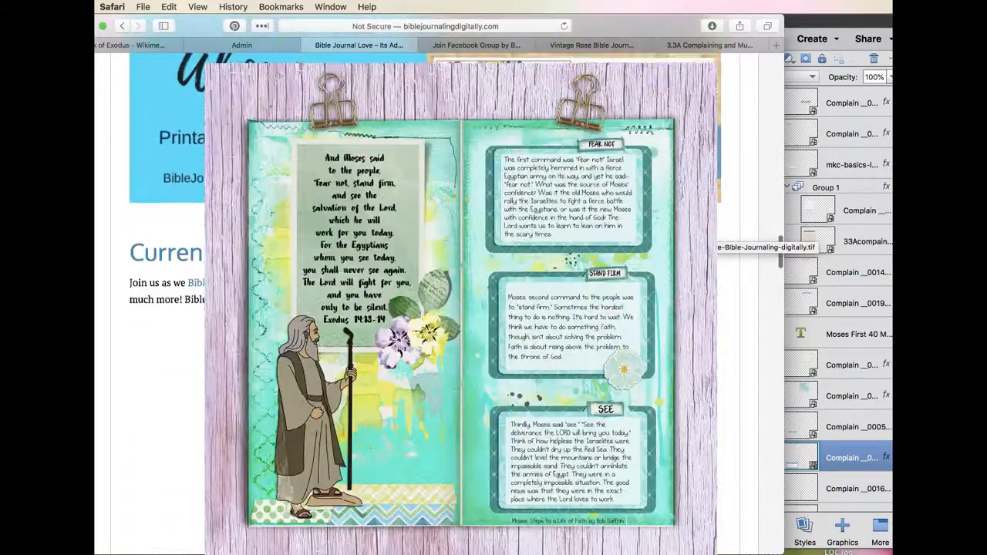
scroll(657, 234, "down", 10)
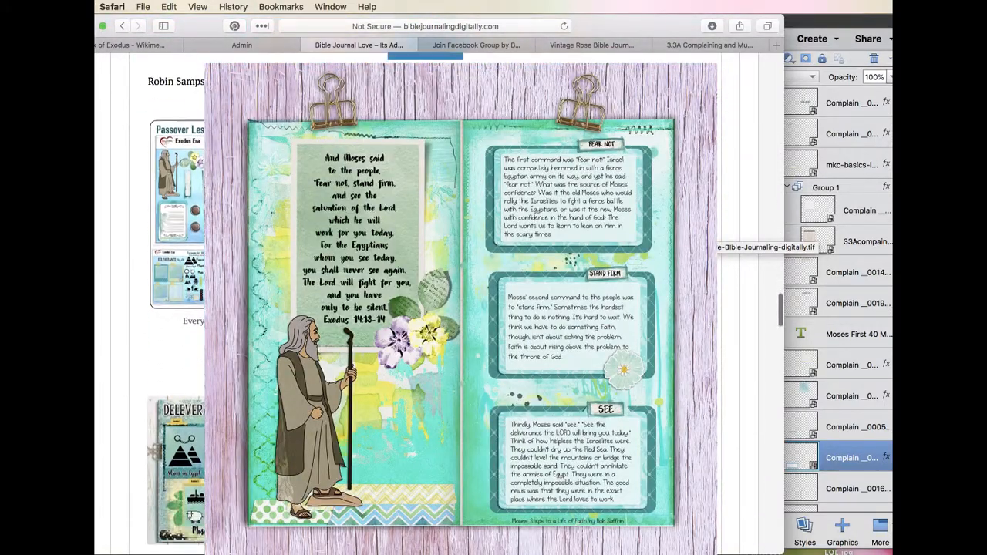
scroll(656, 235, "down", 5)
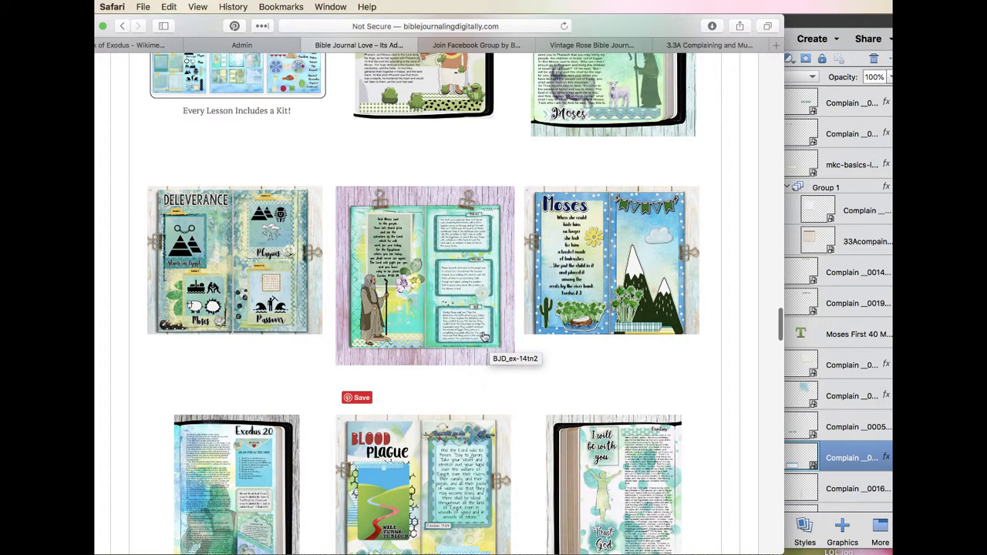
scroll(476, 330, "down", 5)
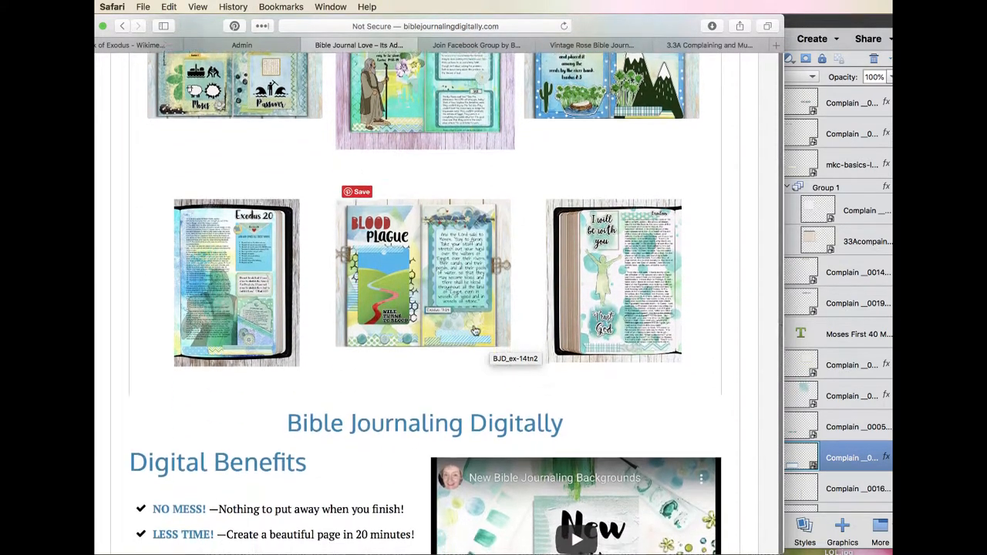
scroll(476, 330, "down", 10)
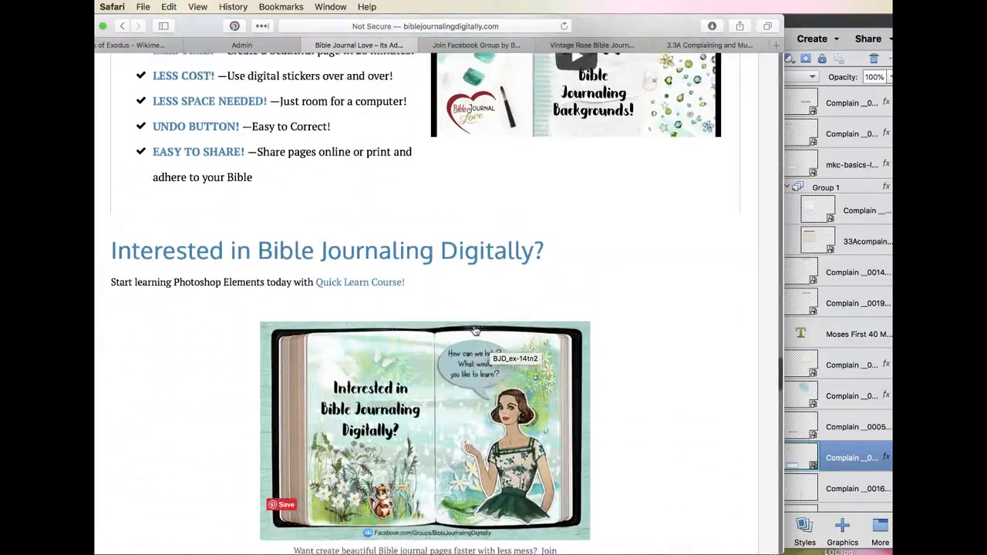
scroll(476, 330, "up", 15)
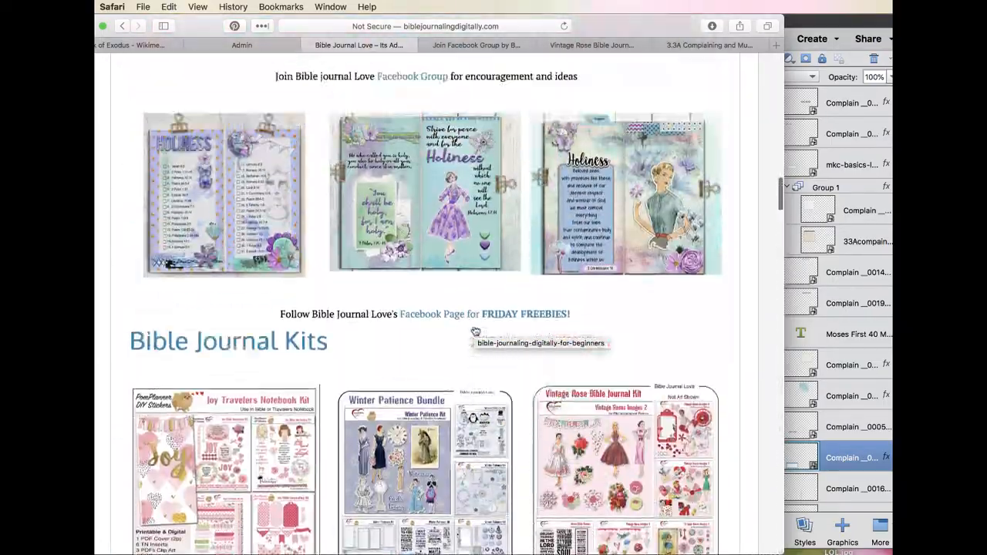
scroll(476, 332, "up", 15)
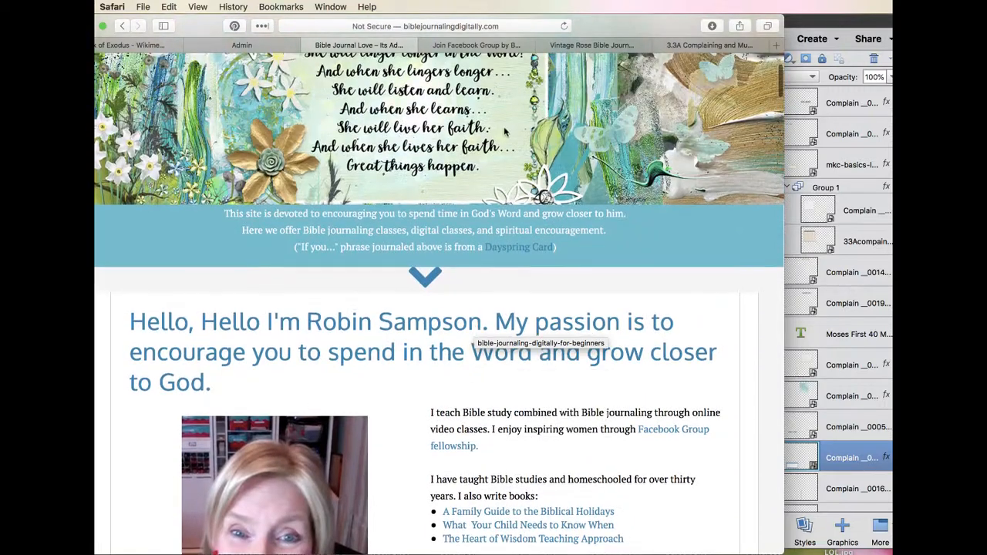
scroll(506, 128, "up", 2)
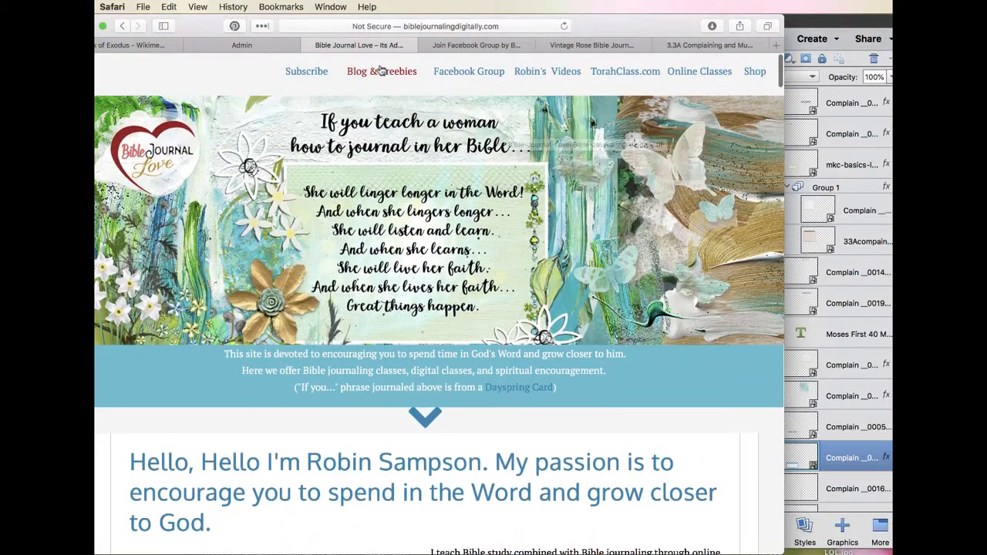
- Open the "Forgiveness Impacts Us Daily" post from Blog & Freebies and examine its sample pages up to the Self-Forgiveness section
left_click(379, 71)
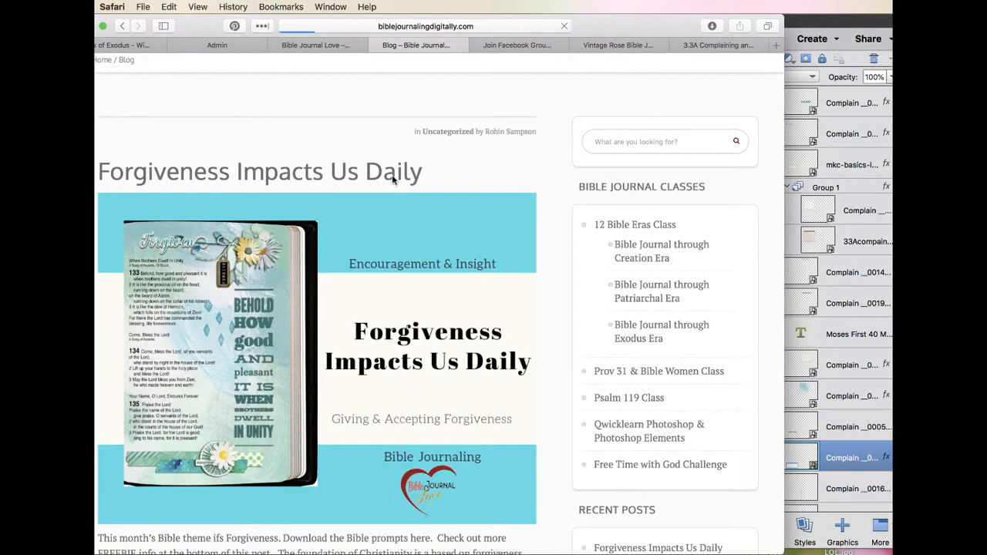
left_click(392, 179)
scroll(392, 179, "down", 10)
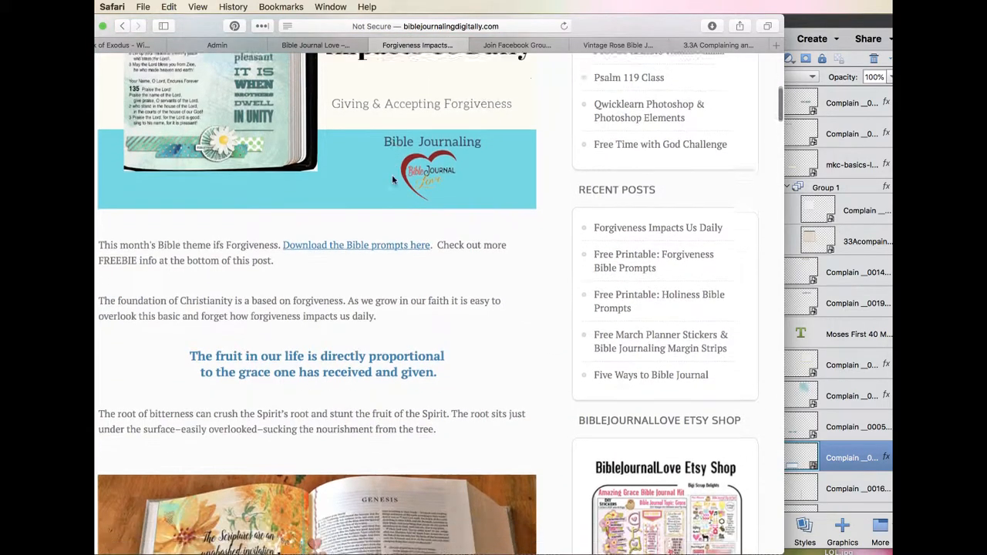
scroll(392, 179, "down", 1)
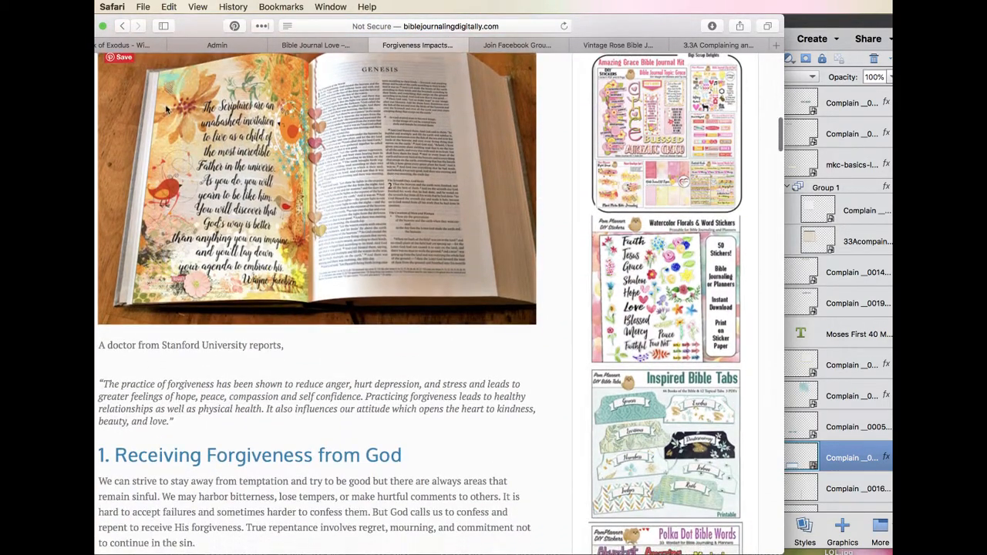
scroll(236, 264, "down", 10)
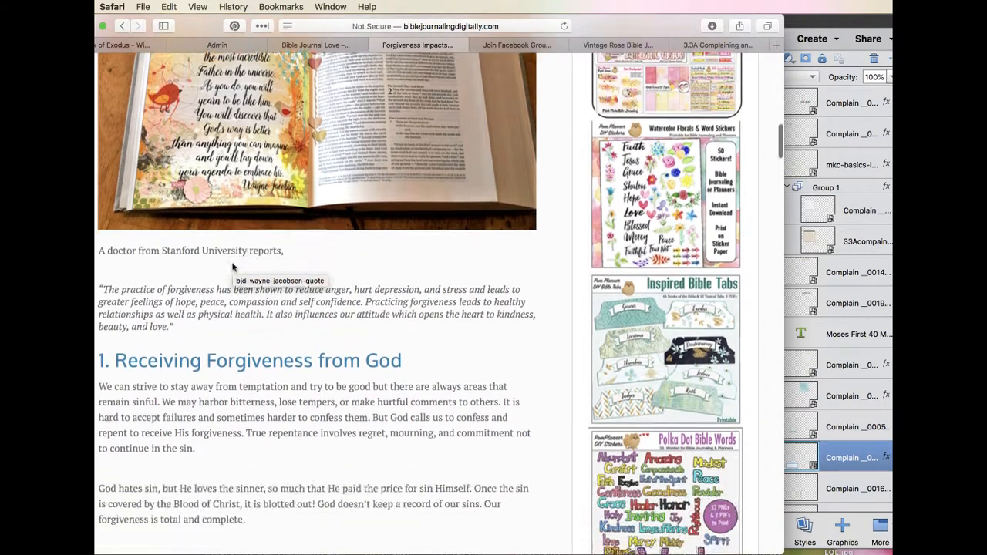
scroll(232, 262, "down", 12)
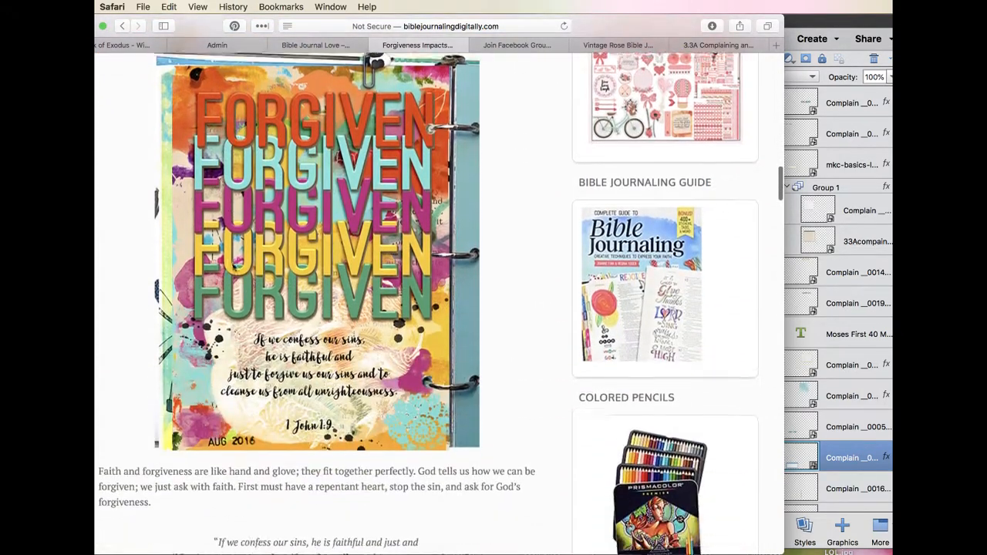
scroll(233, 267, "down", 7)
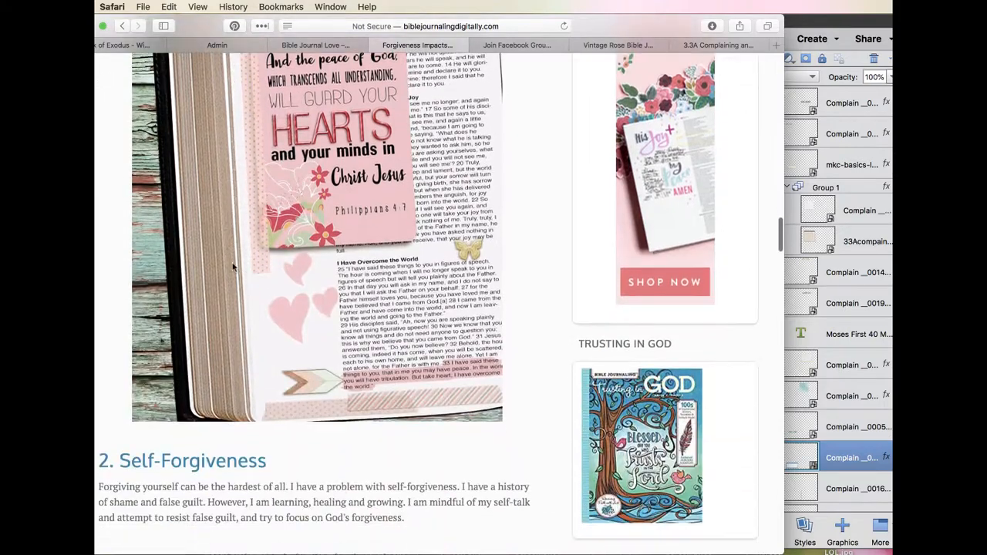
scroll(343, 228, "up", 2)
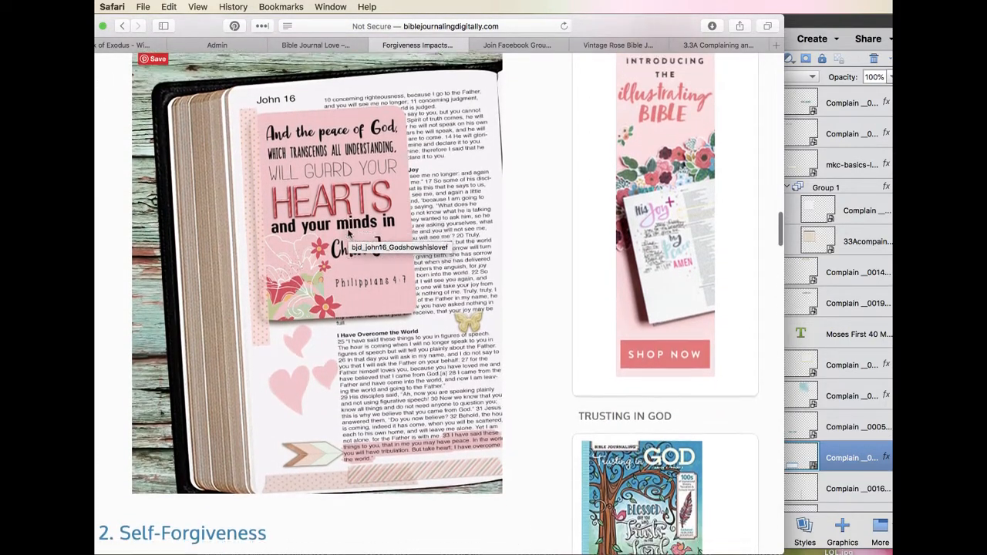
- Examine the rest of the forgiveness post, from the Micah 6:8 artwork down to the printable Facebook Page Freebie
scroll(347, 232, "down", 10)
scroll(347, 231, "down", 6)
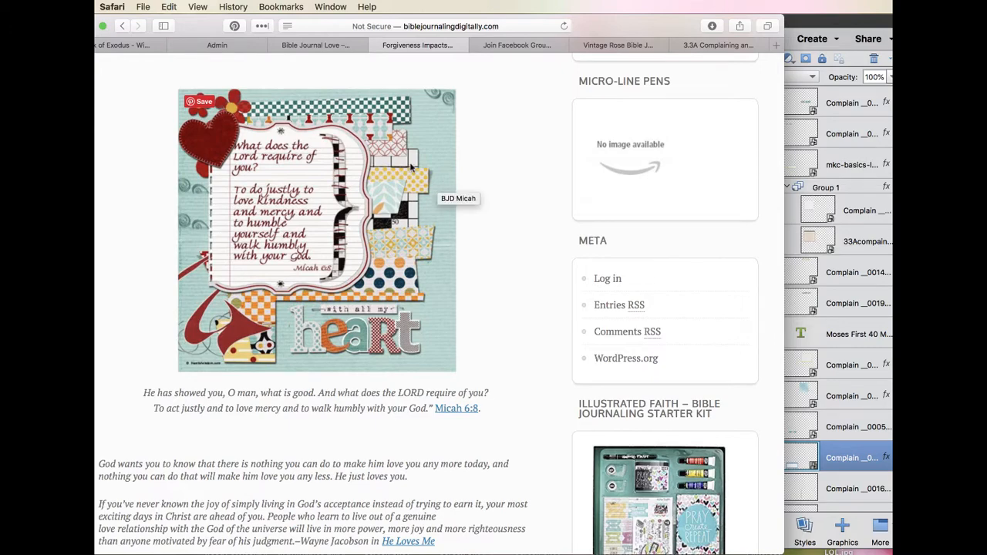
scroll(411, 168, "down", 1)
scroll(412, 169, "down", 6)
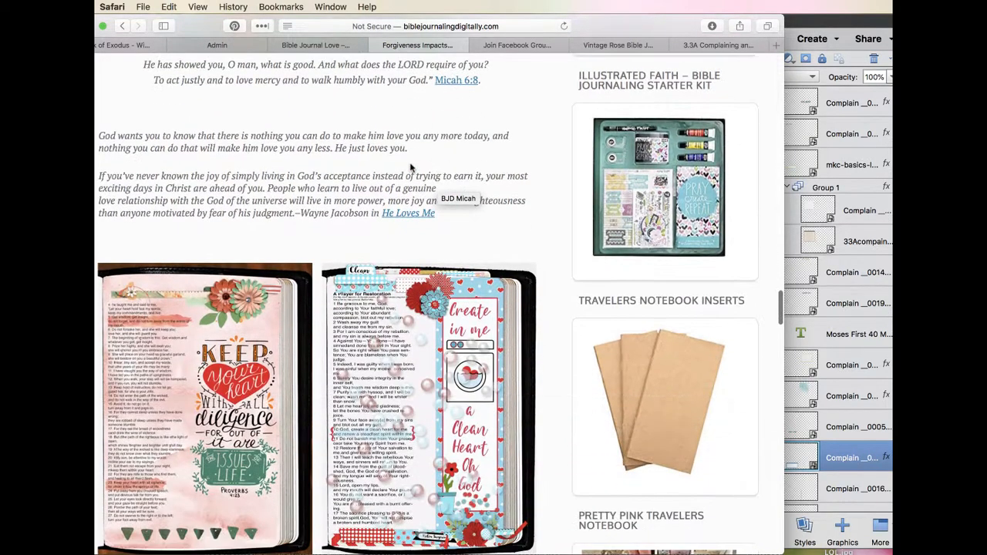
scroll(412, 163, "up", 3)
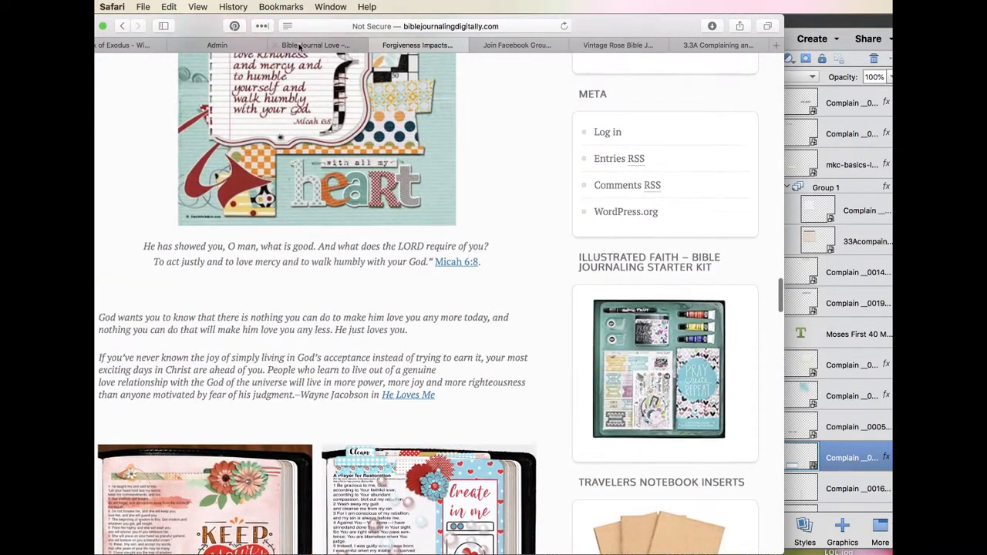
scroll(368, 204, "down", 13)
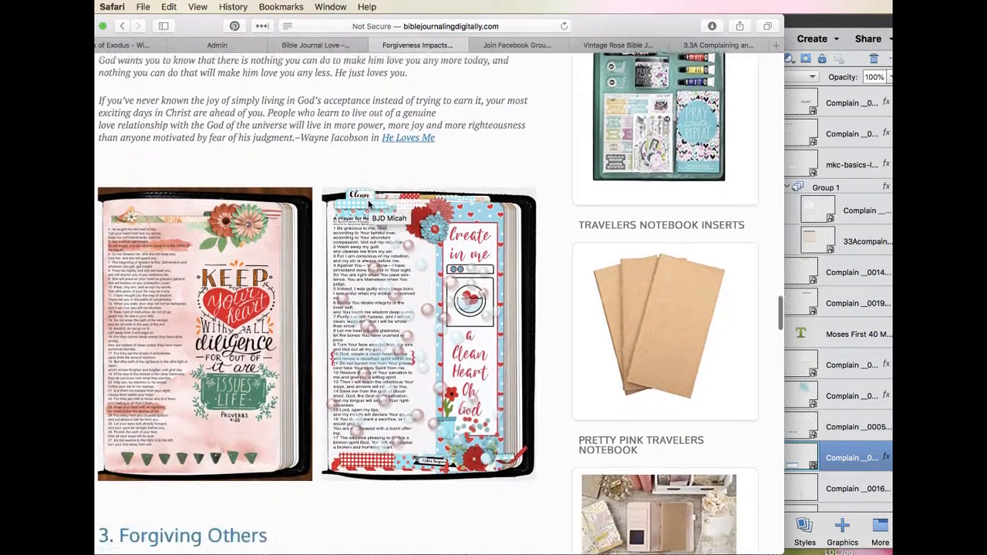
scroll(369, 205, "down", 20)
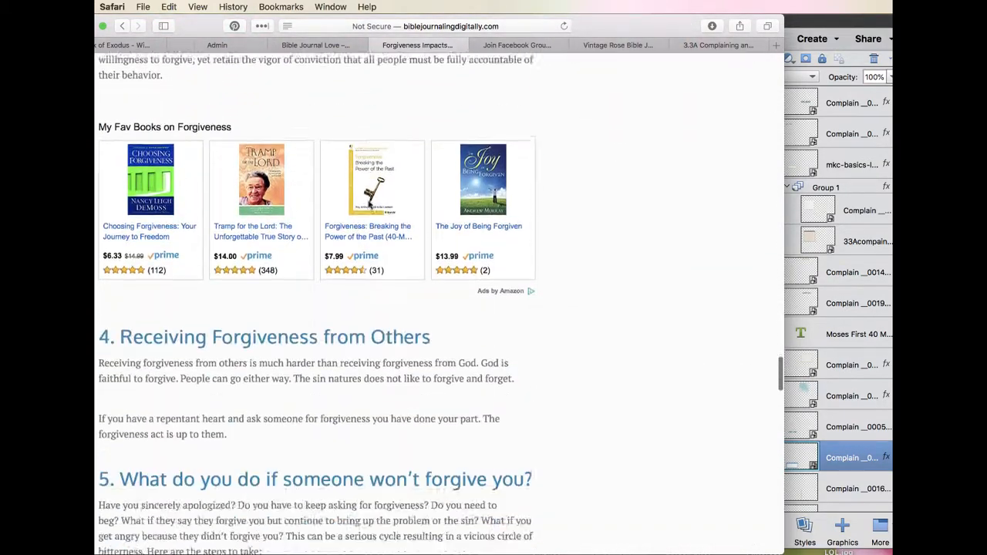
scroll(369, 204, "down", 15)
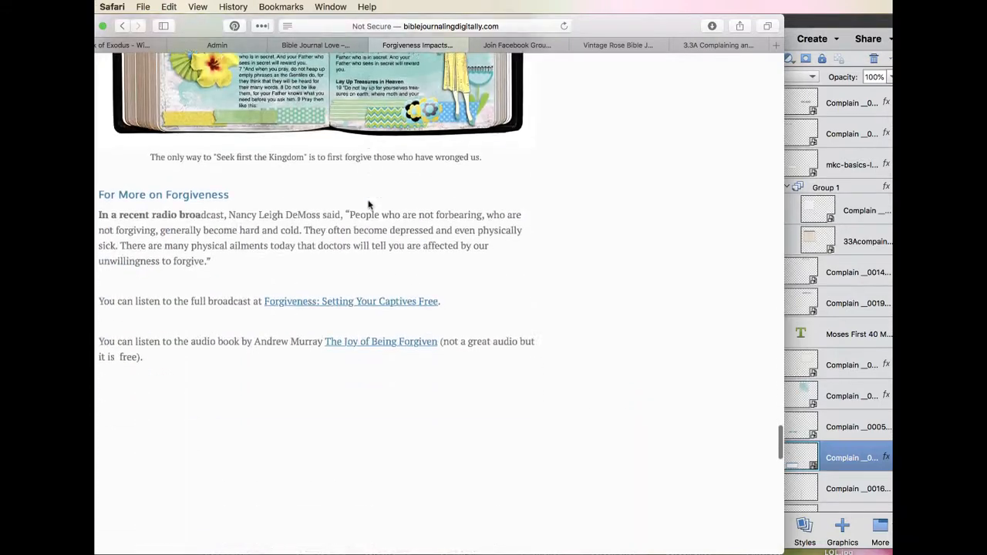
scroll(369, 204, "down", 1)
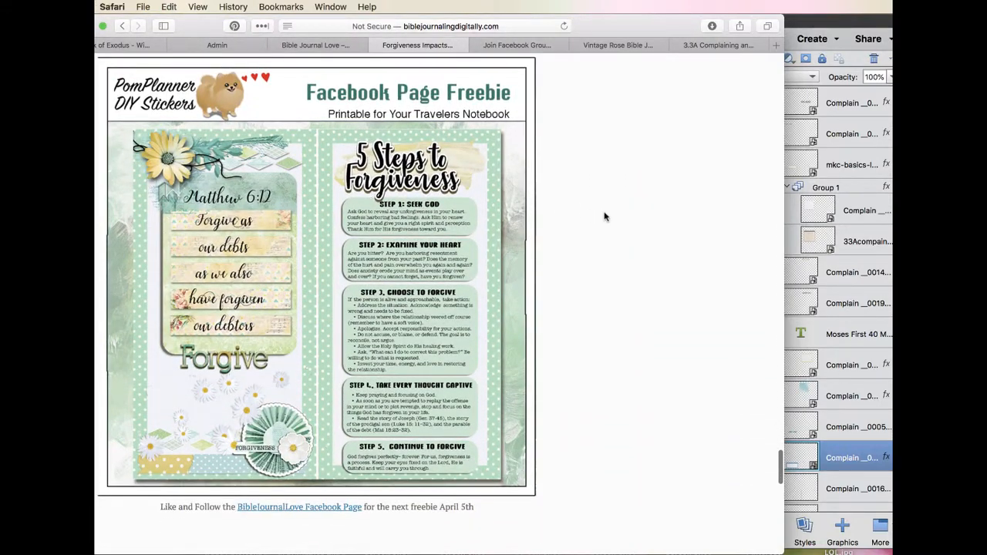